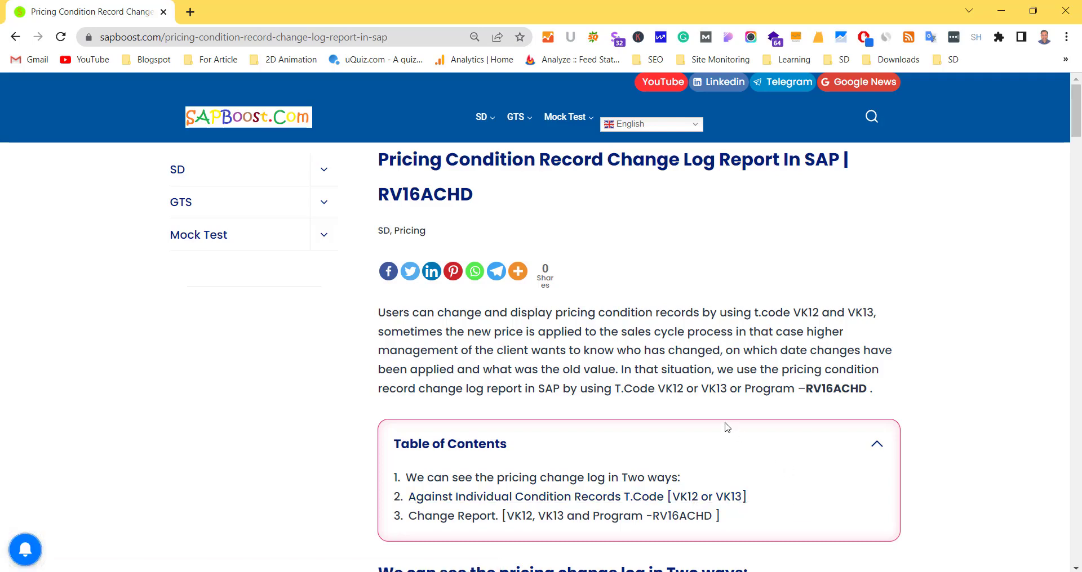
# Skim the pricing change log article, switch to SAP Easy Access and start transaction VK12.
pyautogui.scroll(-2, 676, 434)
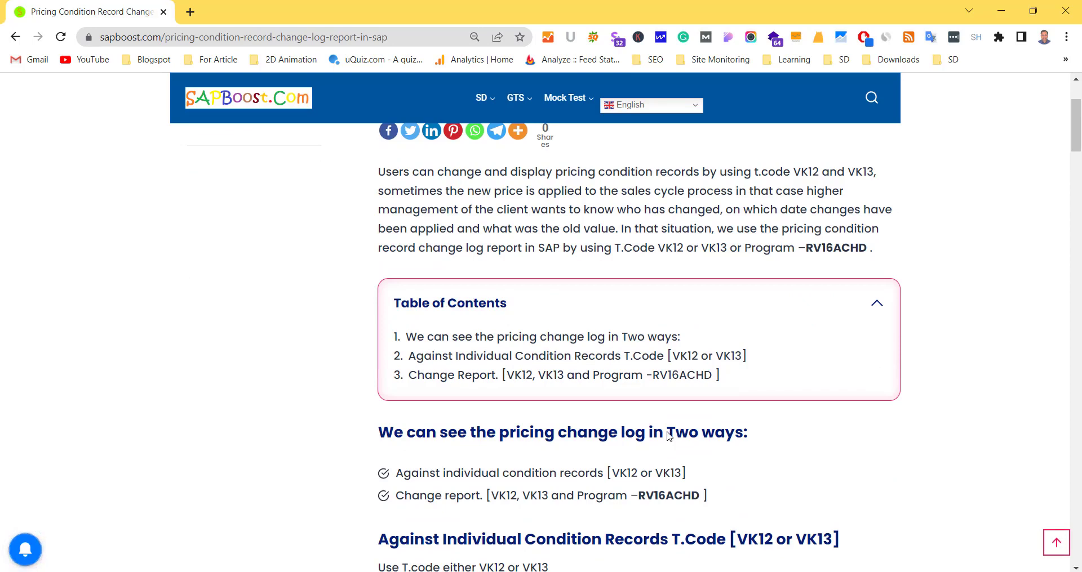
pyautogui.scroll(-2, 670, 428)
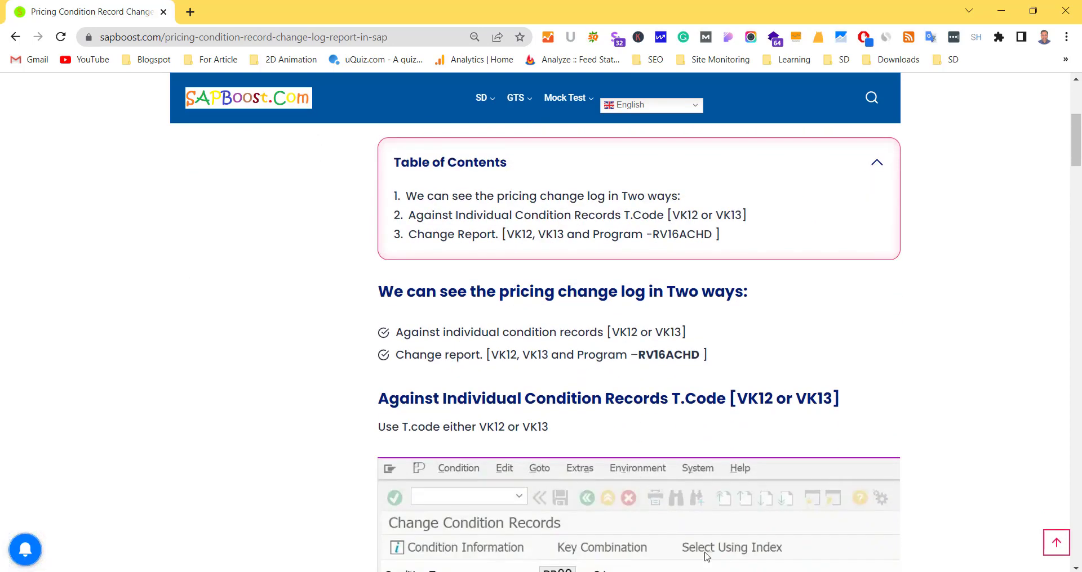
pyautogui.moveTo(760, 570)
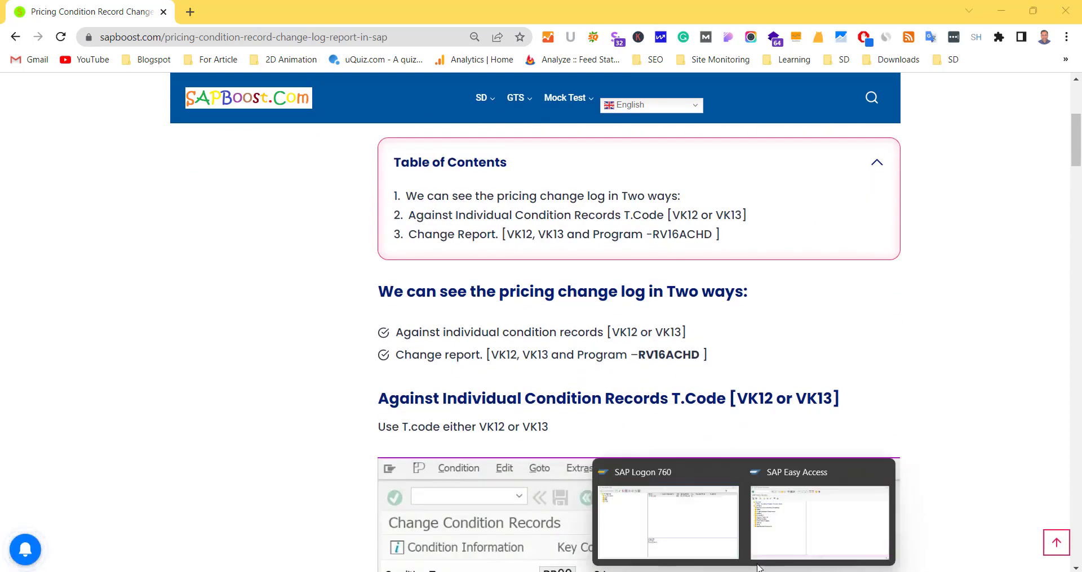
pyautogui.click(779, 530)
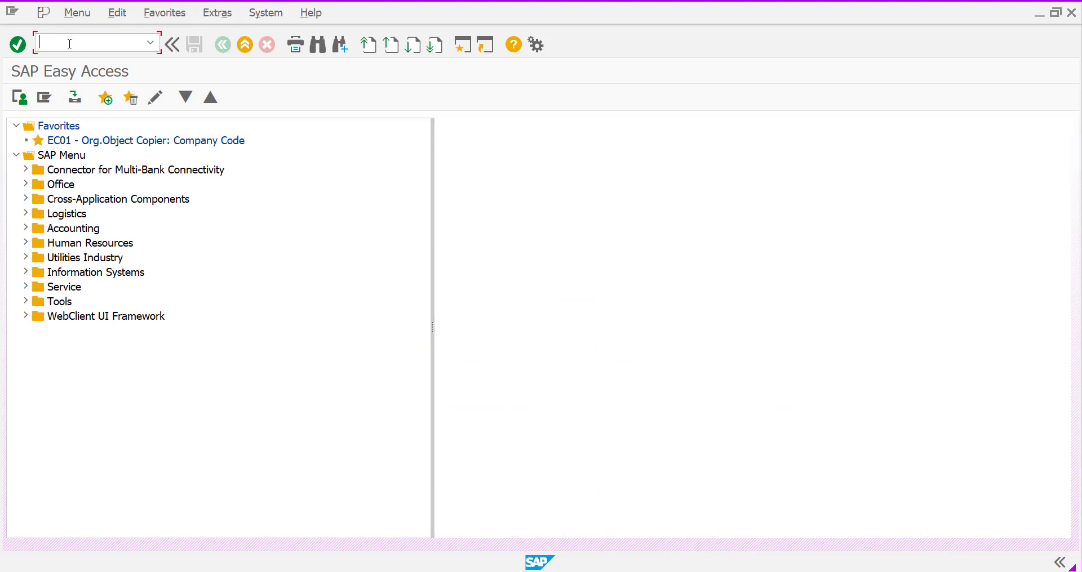
pyautogui.write('VK12')
pyautogui.press('Return')
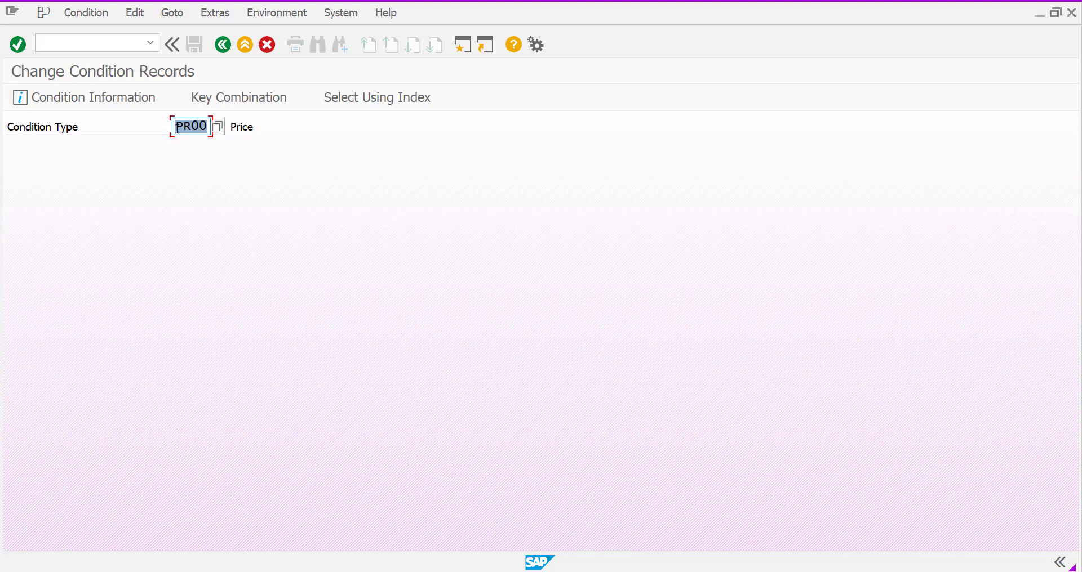
# Open the PR00 condition records using the Customer/material with release status key combination and the prefilled selection for material TG12.
pyautogui.click(192, 124)
pyautogui.click(237, 103)
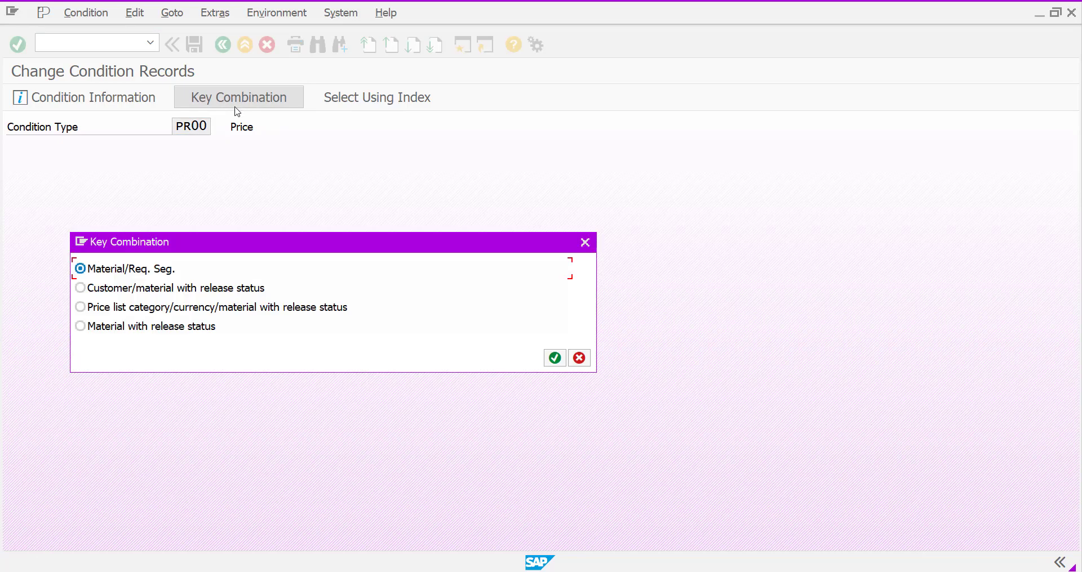
pyautogui.click(163, 293)
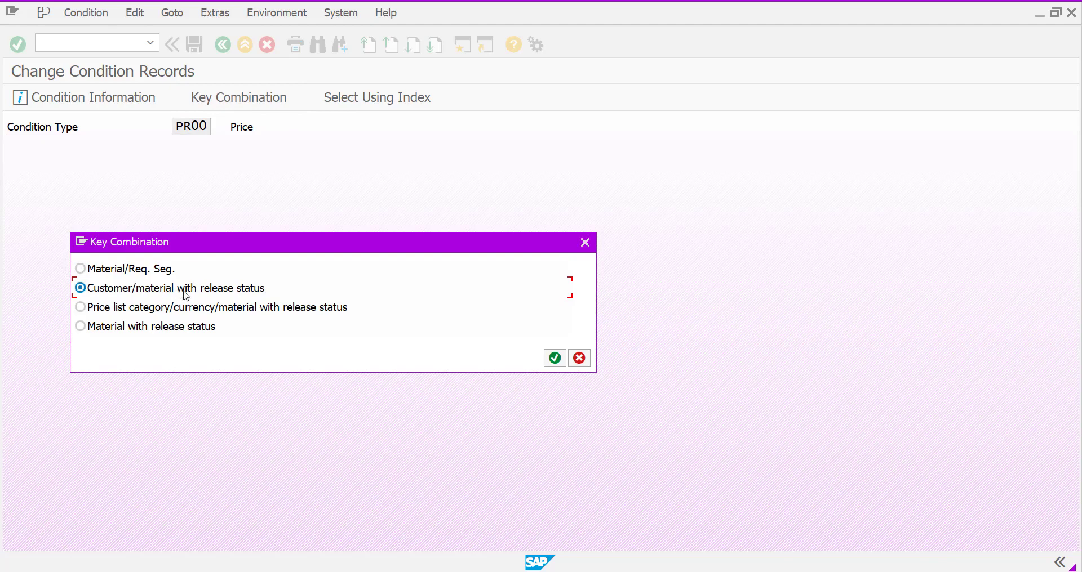
pyautogui.click(555, 359)
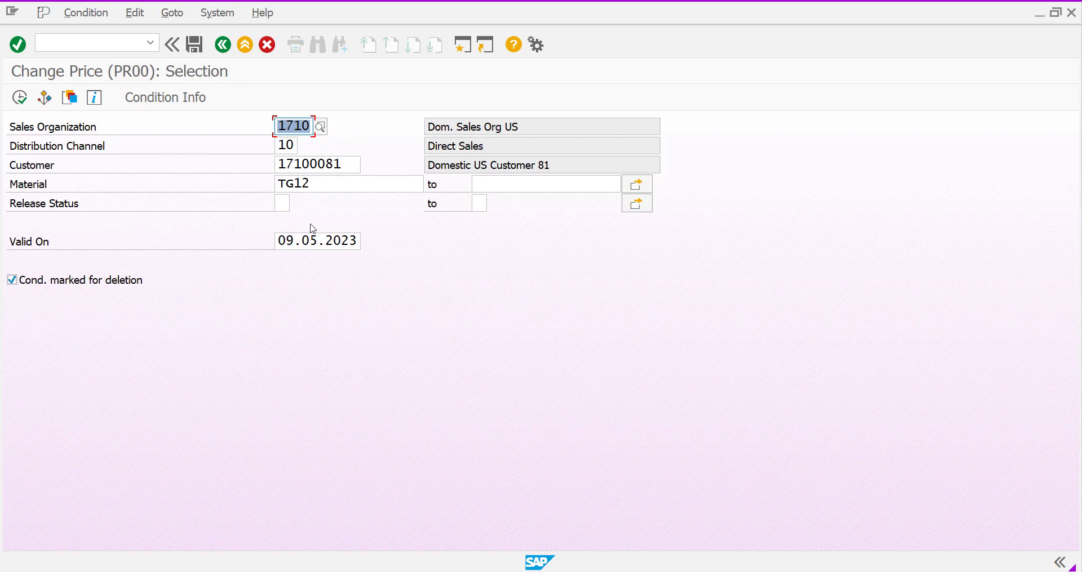
pyautogui.click(21, 99)
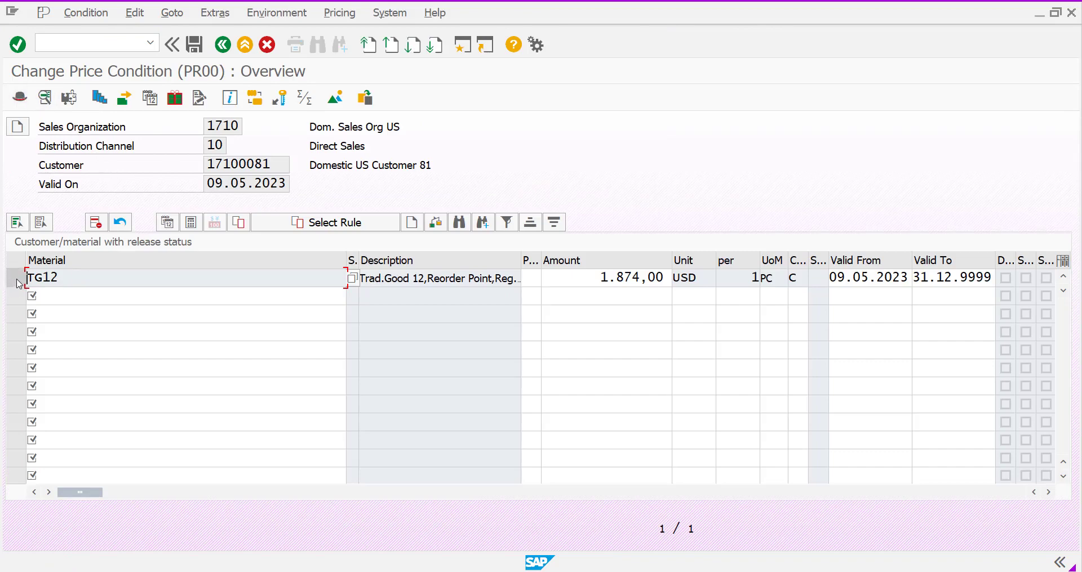
# Display the change documents per condition record for the TG12 price row.
pyautogui.click(17, 280)
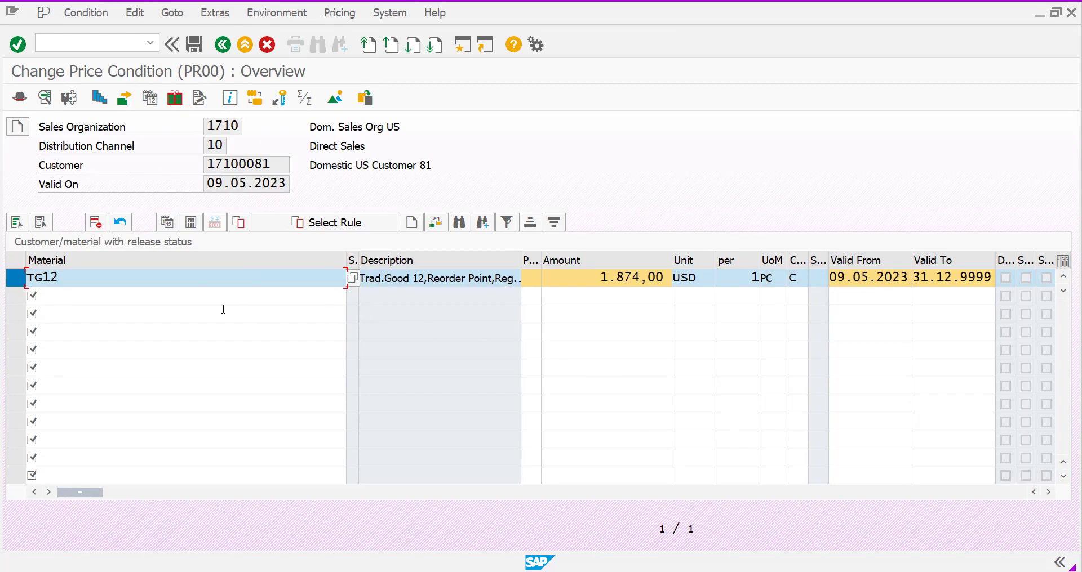
pyautogui.click(280, 17)
pyautogui.moveTo(280, 36)
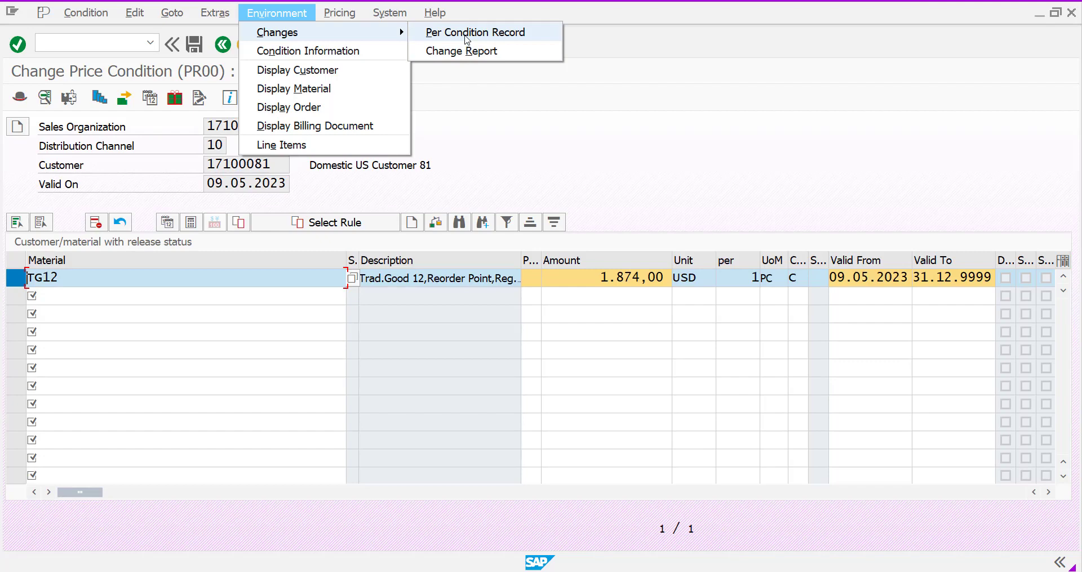
pyautogui.click(466, 33)
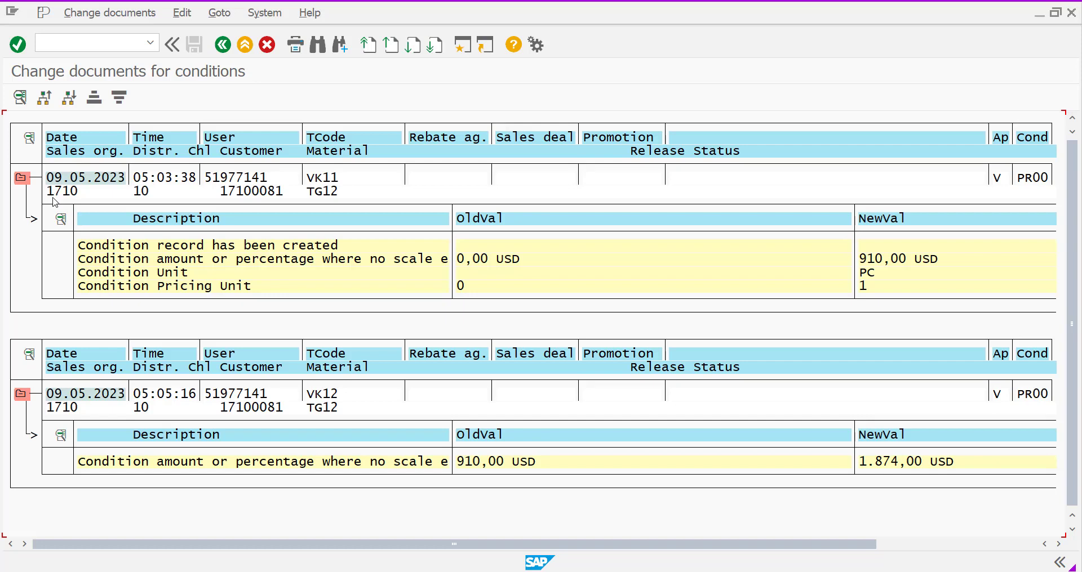
# Examine the first change entry's time, user, transaction code, application, condition type, table number and validity period.
pyautogui.click(152, 138)
pyautogui.click(224, 177)
pyautogui.click(334, 178)
pyautogui.moveTo(864, 546); pyautogui.dragTo(1004, 546)
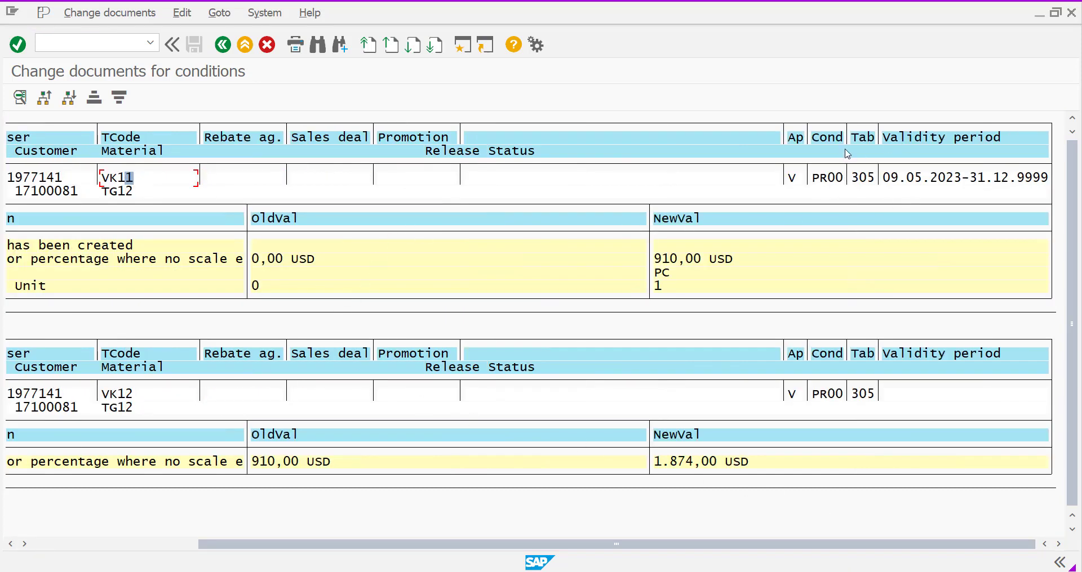
pyautogui.click(799, 185)
pyautogui.click(830, 182)
pyautogui.click(863, 182)
pyautogui.click(933, 180)
# Compare the old and new values recorded in the TG12 change entries.
pyautogui.moveTo(770, 548); pyautogui.dragTo(500, 532)
pyautogui.click(541, 220)
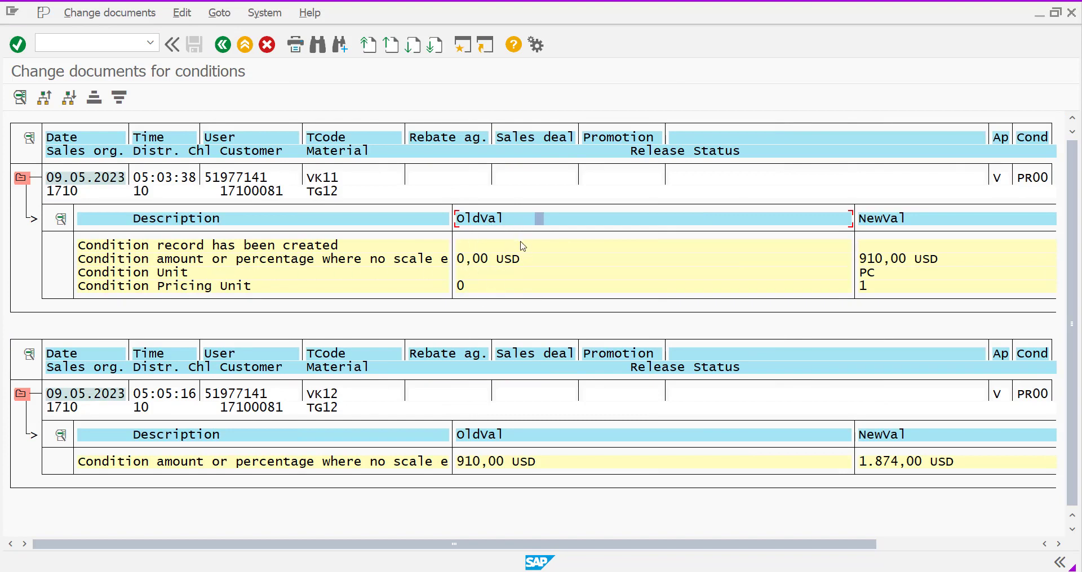
pyautogui.click(515, 303)
pyautogui.moveTo(868, 545); pyautogui.dragTo(969, 549)
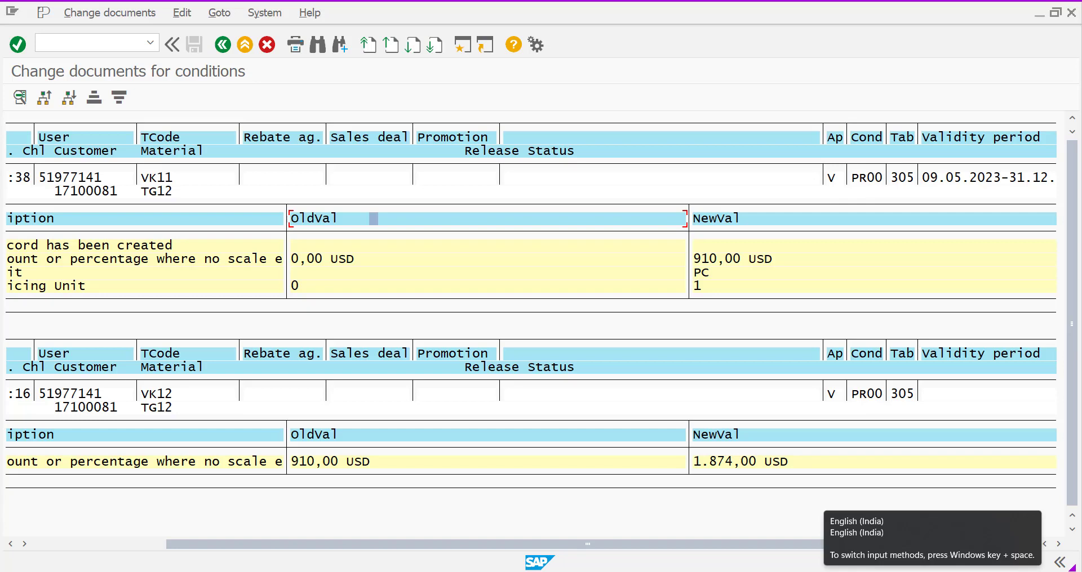
pyautogui.press('super+space')
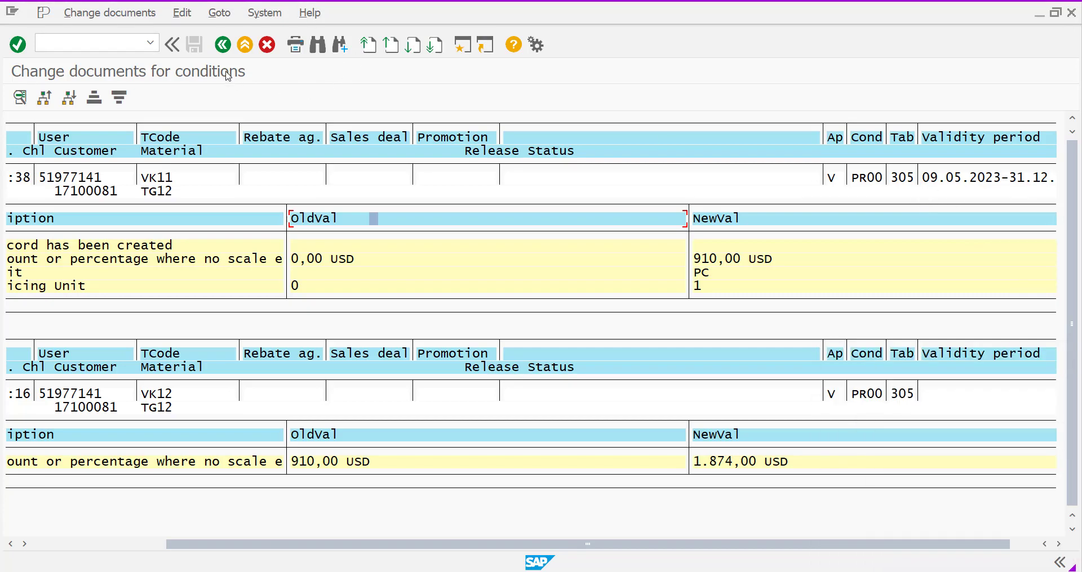
# Leave the change documents and return to the initial Change Condition Records screen.
pyautogui.click(223, 45)
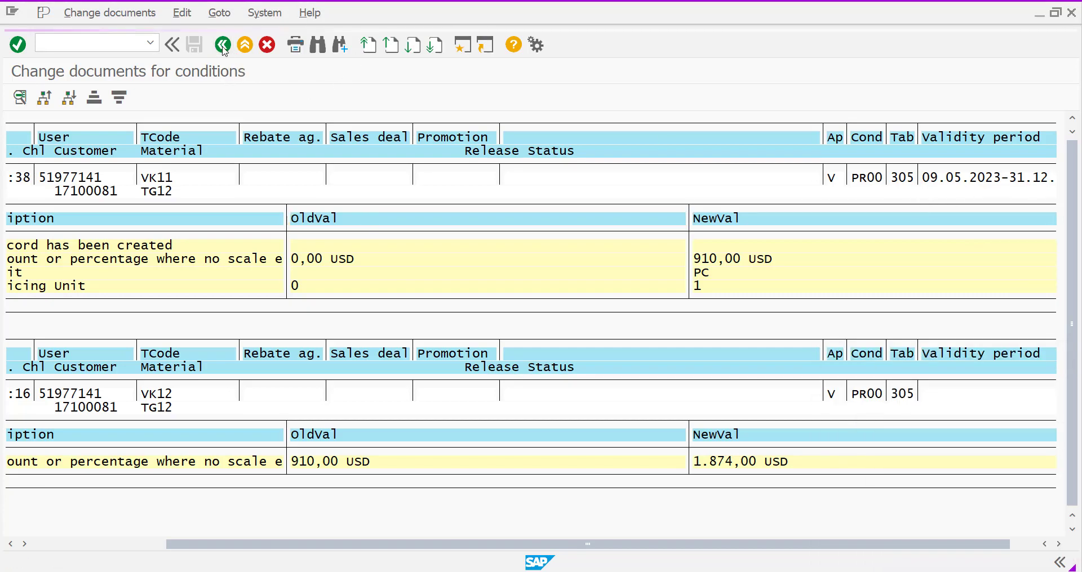
pyautogui.click(290, 17)
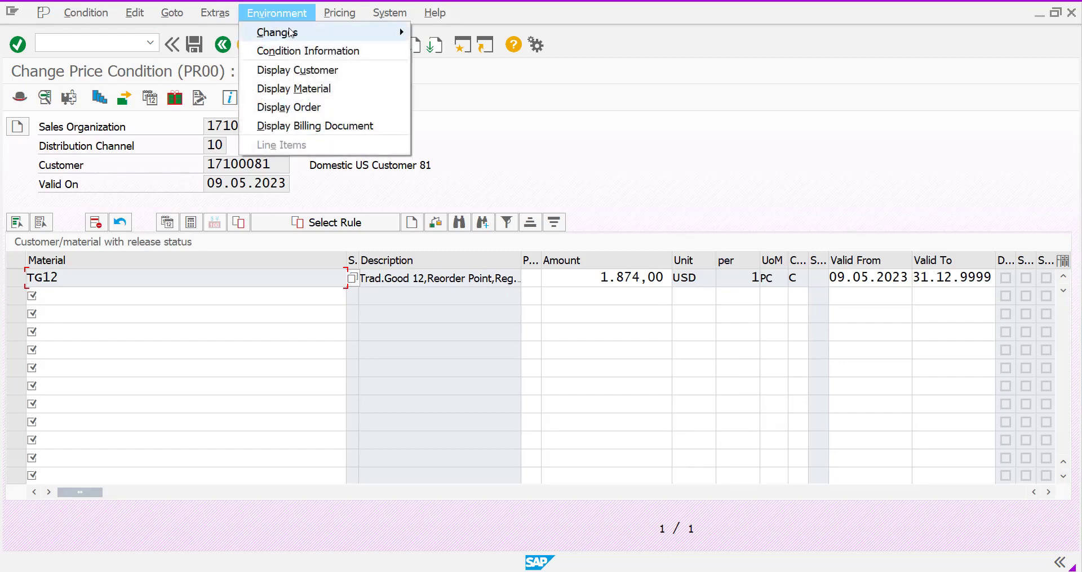
pyautogui.moveTo(291, 39)
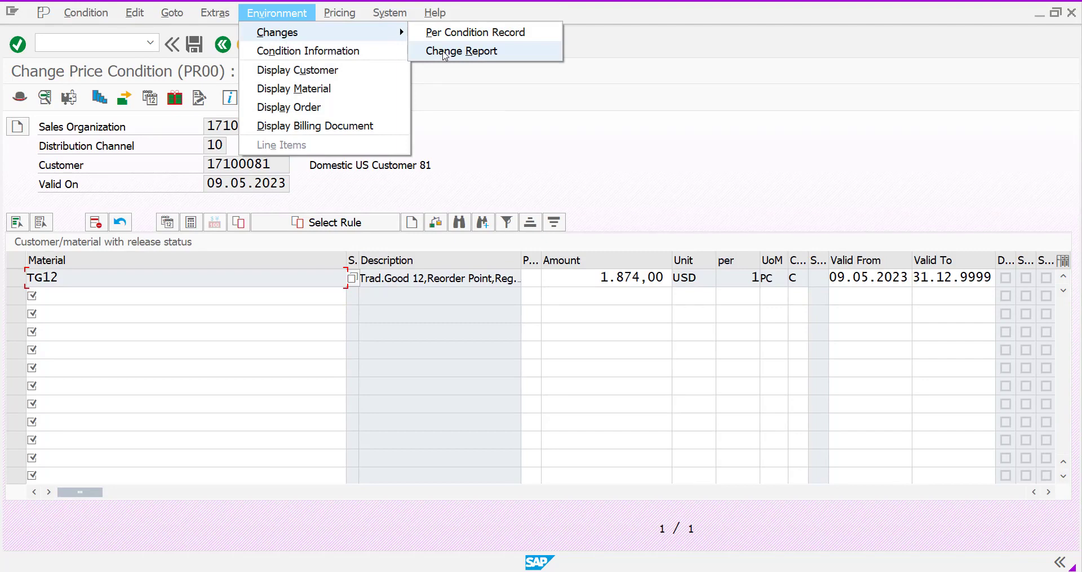
pyautogui.click(489, 126)
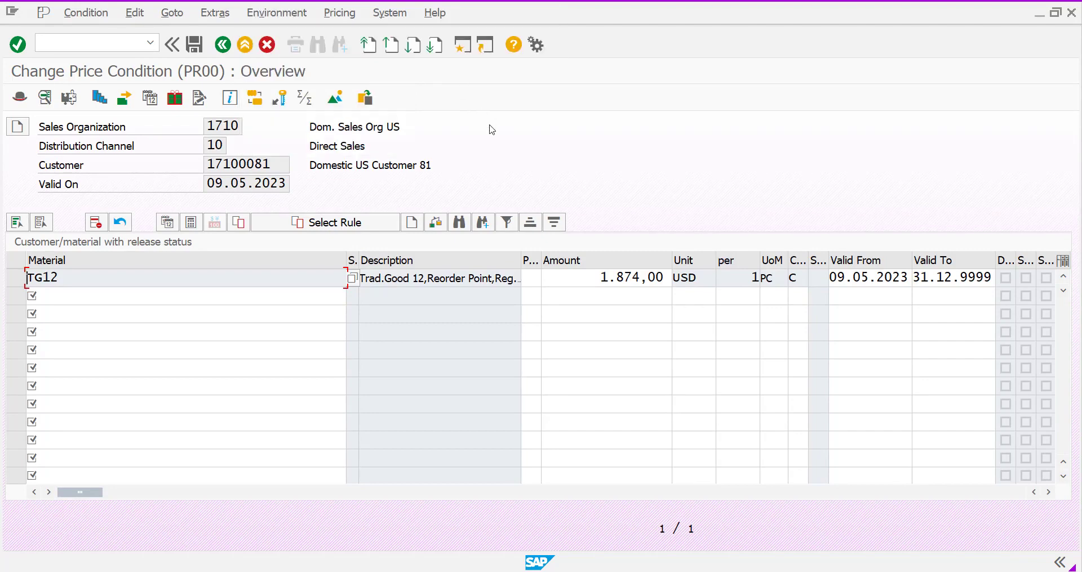
pyautogui.click(224, 44)
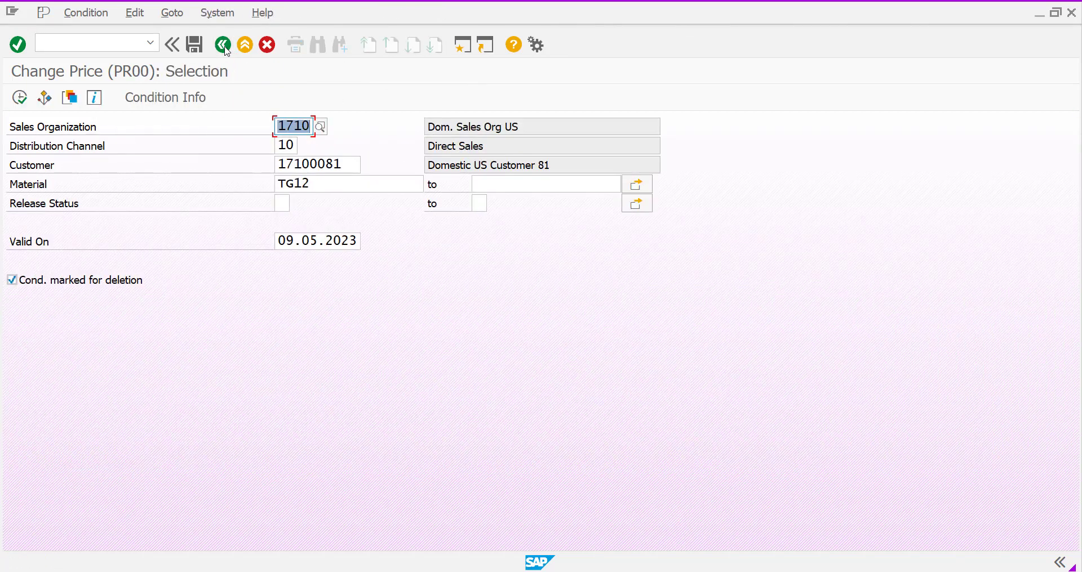
pyautogui.click(223, 45)
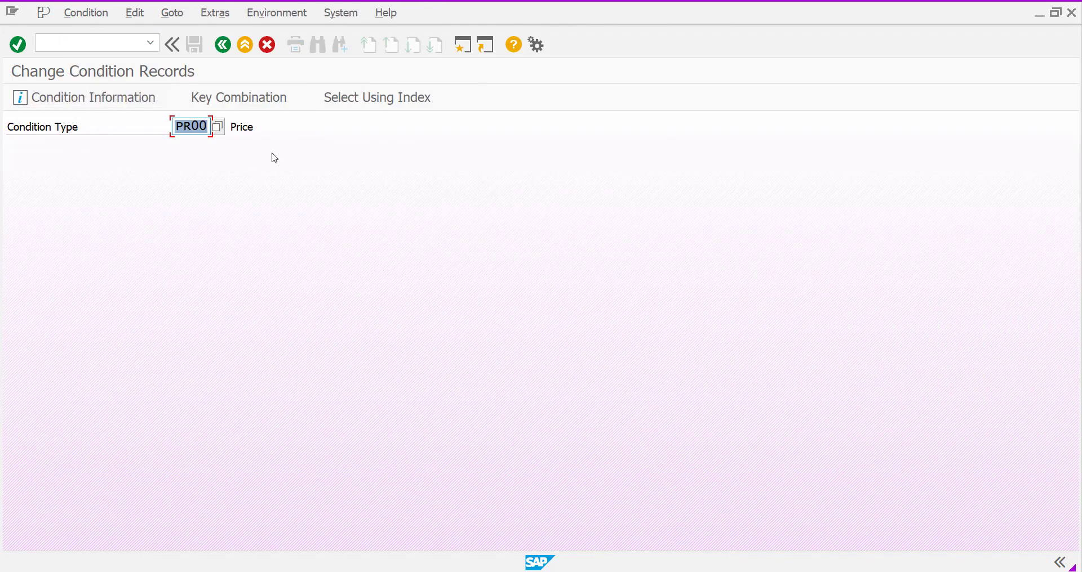
# Open the Change Report selection for conditions from the initial Change Condition Records screen.
pyautogui.click(56, 43)
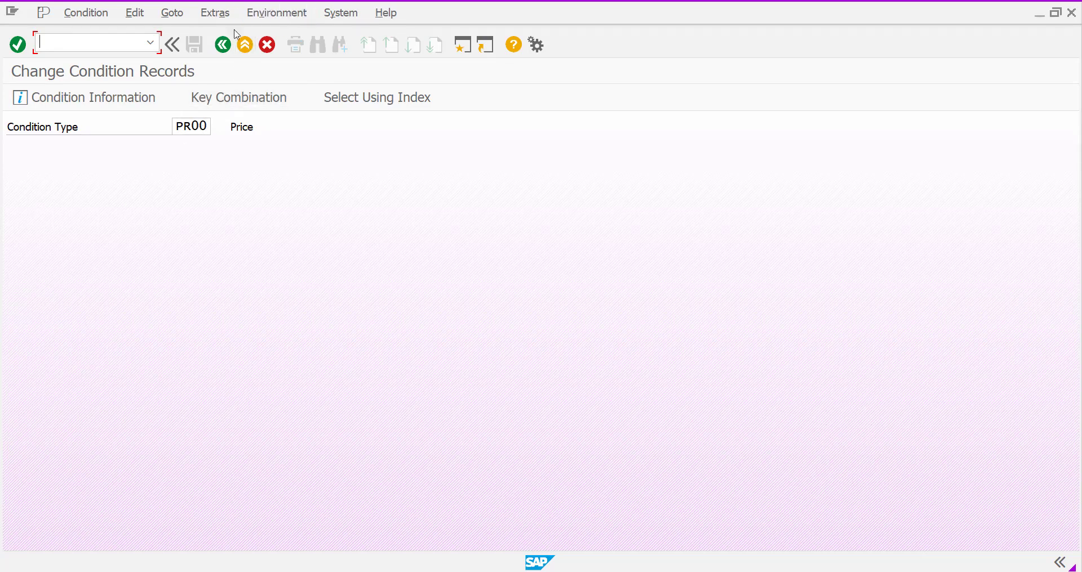
pyautogui.click(277, 18)
pyautogui.moveTo(388, 35)
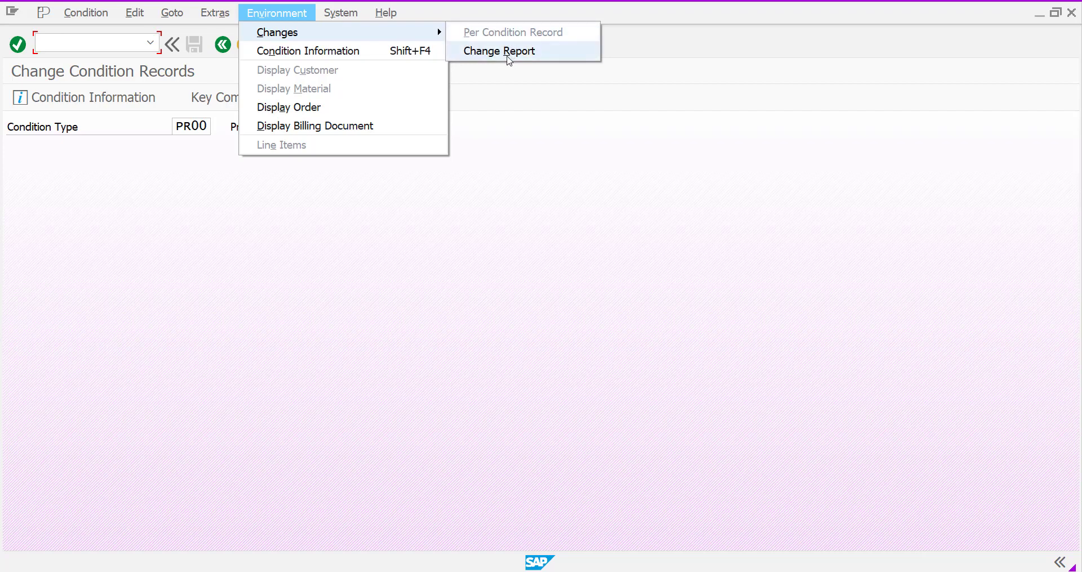
pyautogui.click(509, 60)
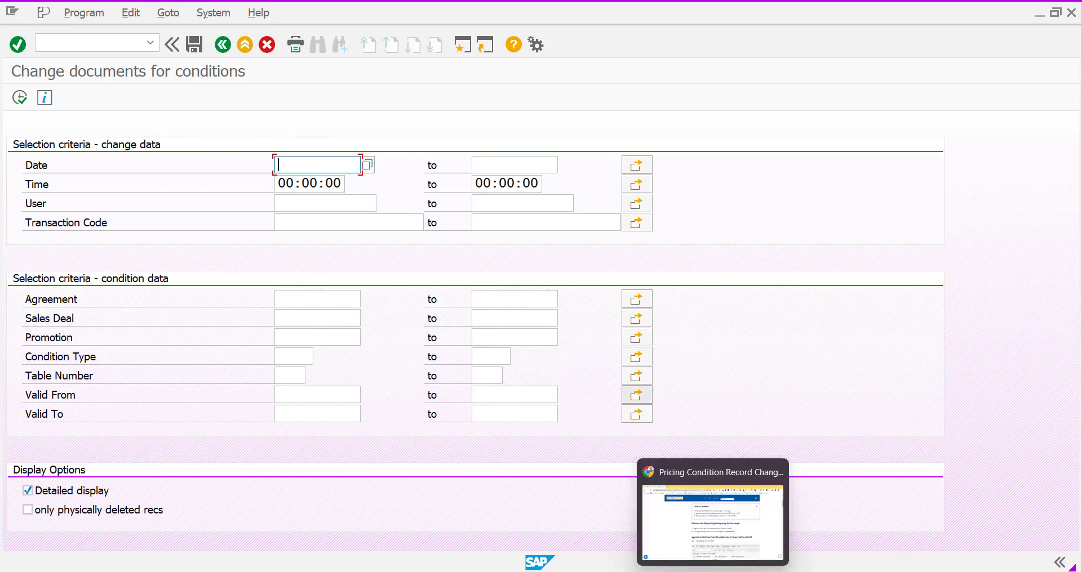
# Switch to the Chrome article and check which program it names for the change report.
pyautogui.click(650, 463)
pyautogui.scroll(1, 651, 463)
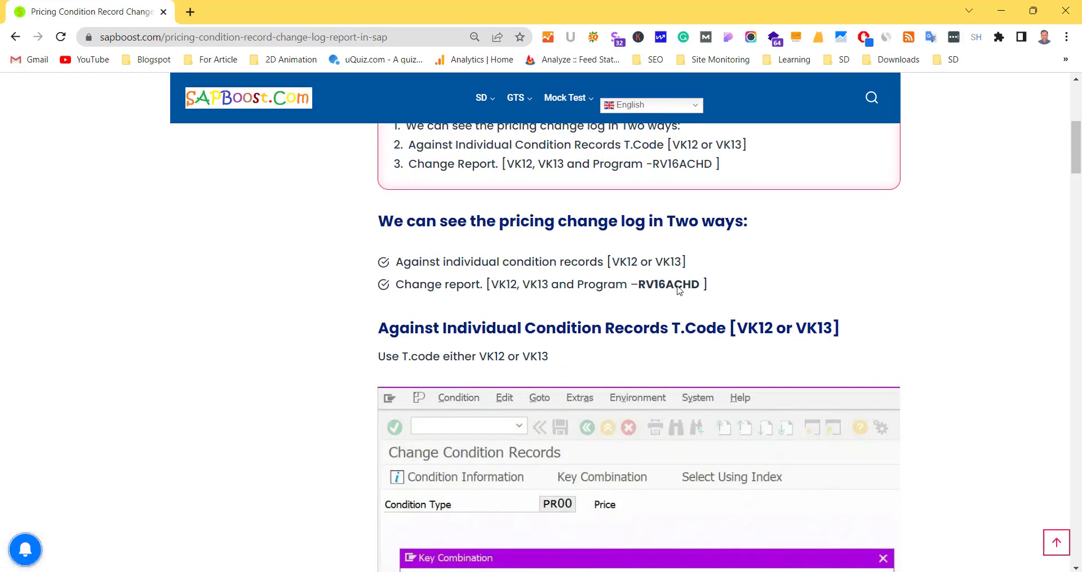
# Switch back to the SAP change documents selection and run the report for condition type PR00.
pyautogui.moveTo(764, 567)
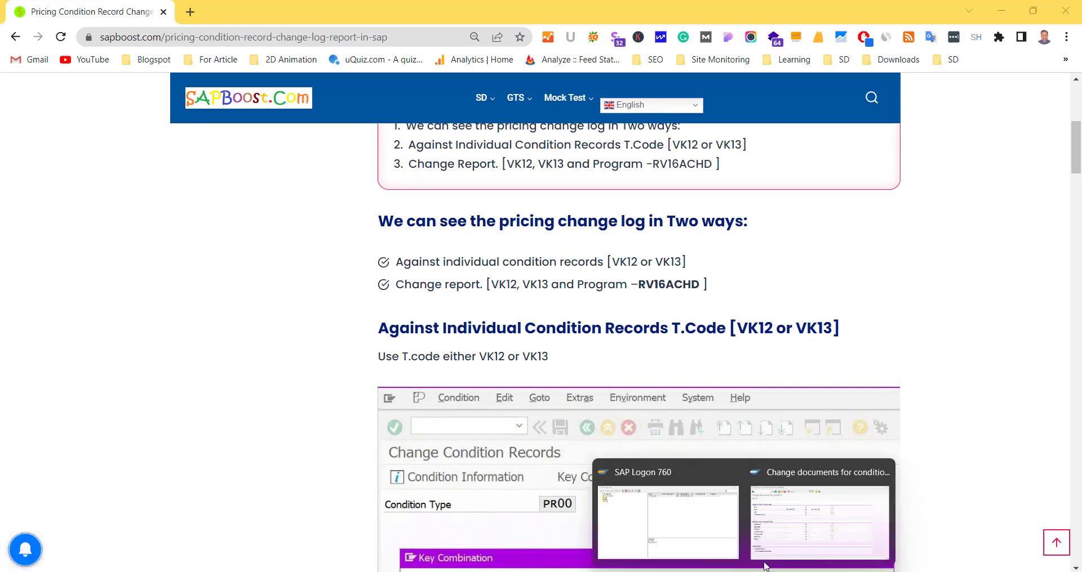
pyautogui.click(764, 508)
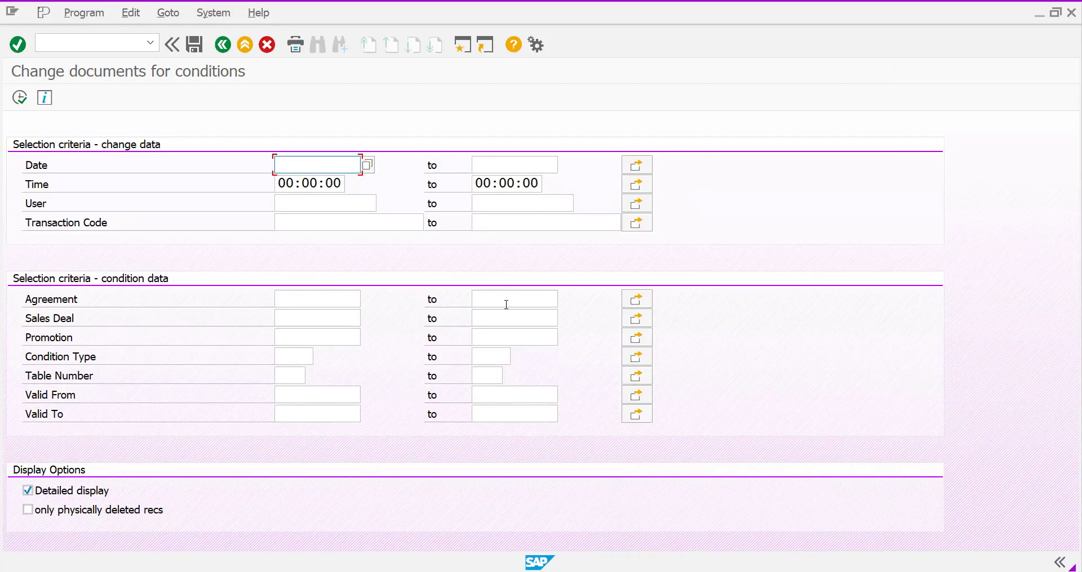
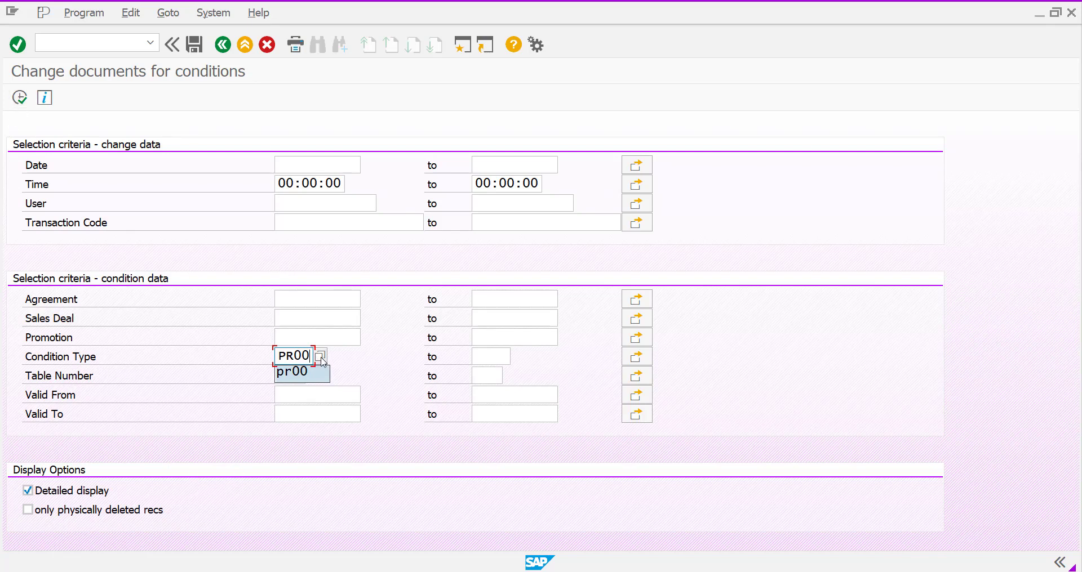
pyautogui.click(20, 98)
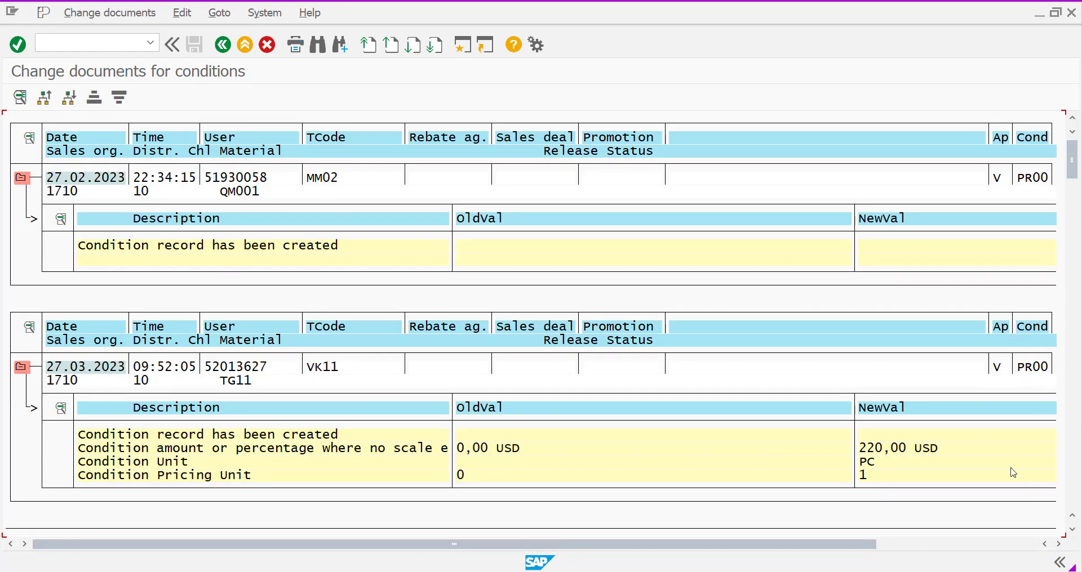
# Examine the table numbers, validity periods and old and new values across the PR00 change report entries.
pyautogui.click(1059, 544)
pyautogui.click(1059, 544)
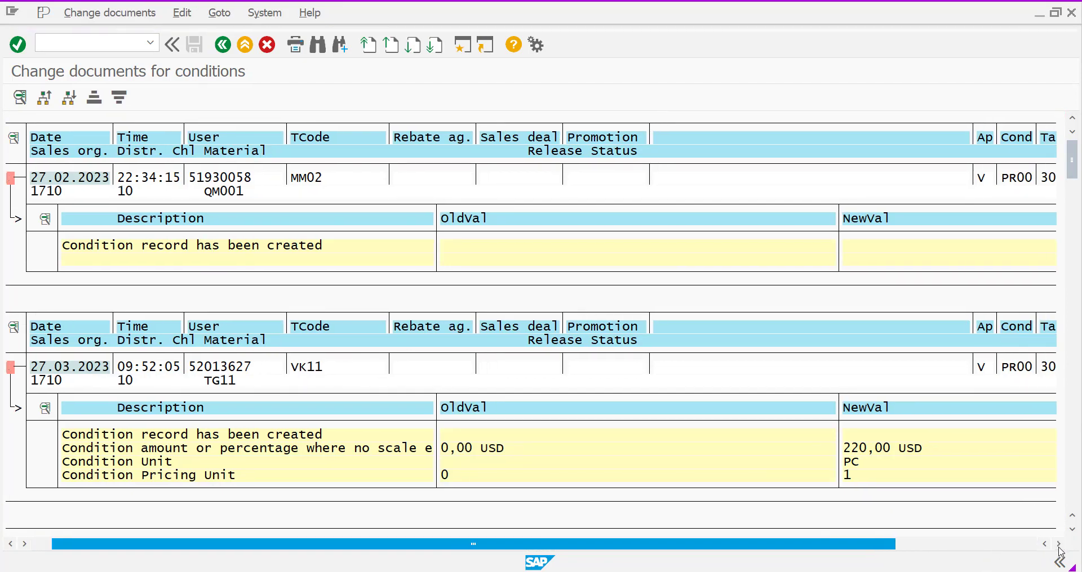
pyautogui.click(1059, 544)
pyautogui.moveTo(854, 545); pyautogui.dragTo(981, 547)
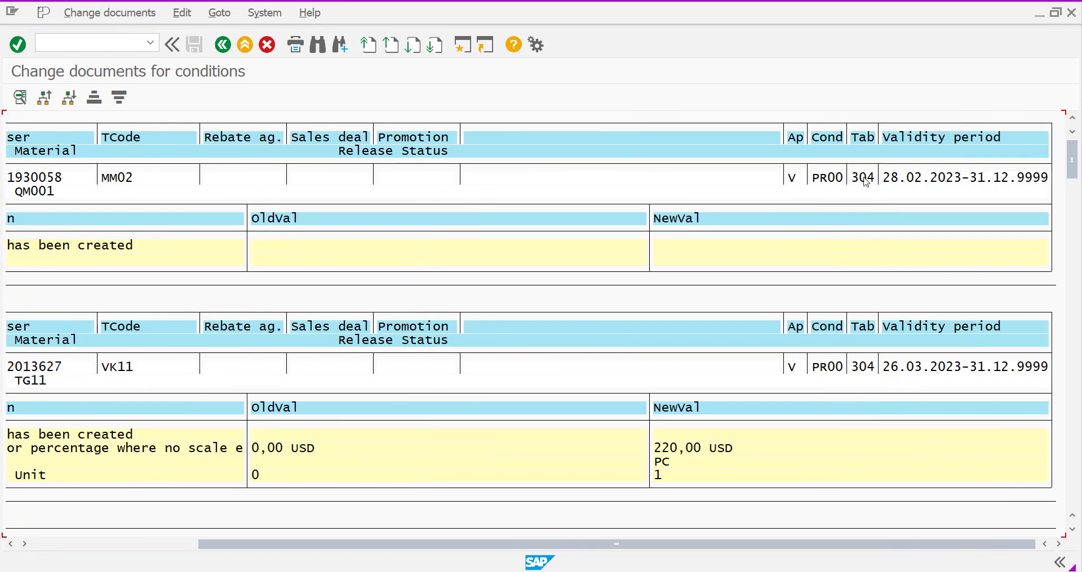
pyautogui.click(863, 179)
pyautogui.moveTo(1072, 161); pyautogui.dragTo(1040, 372)
pyautogui.scroll(-3, 913, 389)
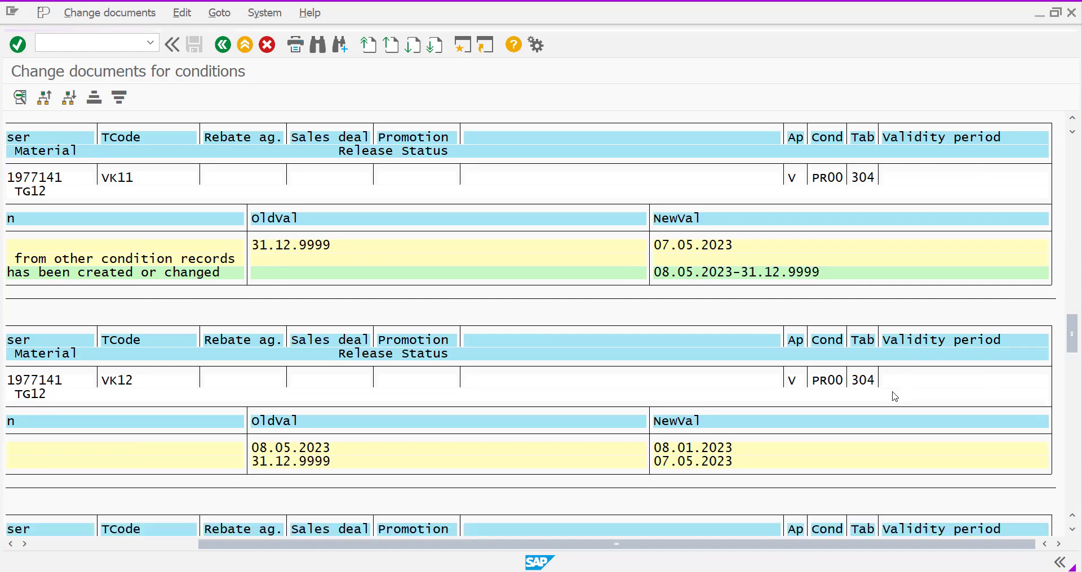
pyautogui.scroll(-5, 895, 397)
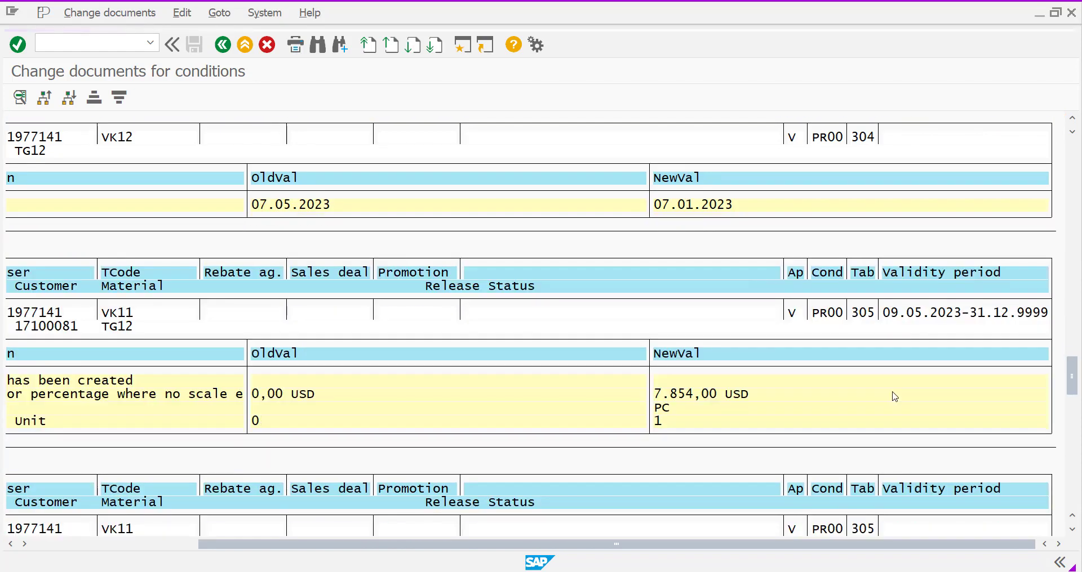
pyautogui.scroll(-5, 894, 397)
pyautogui.scroll(-5, 895, 397)
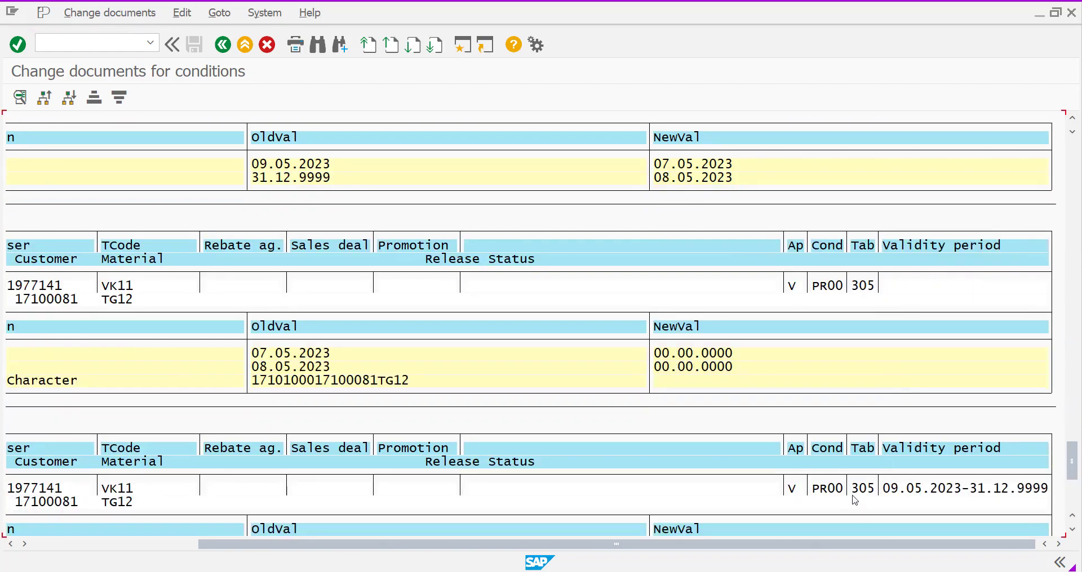
# Examine the dates, transaction codes and old and new amounts in the last TG12 entries of the PR00 change report.
pyautogui.scroll(-3, 855, 500)
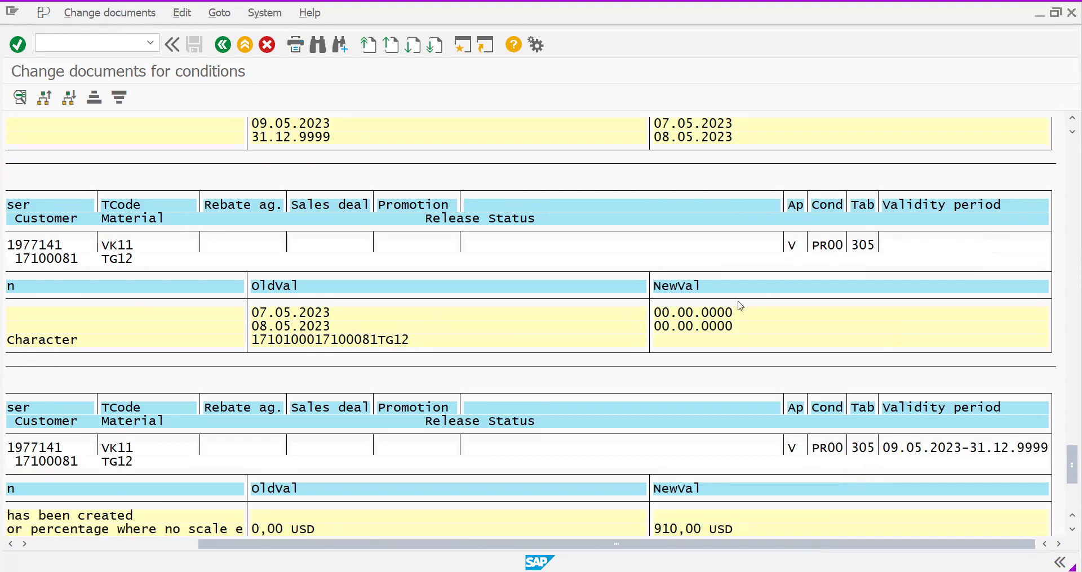
pyautogui.scroll(1, 738, 305)
pyautogui.scroll(-1, 811, 394)
pyautogui.scroll(-3, 870, 418)
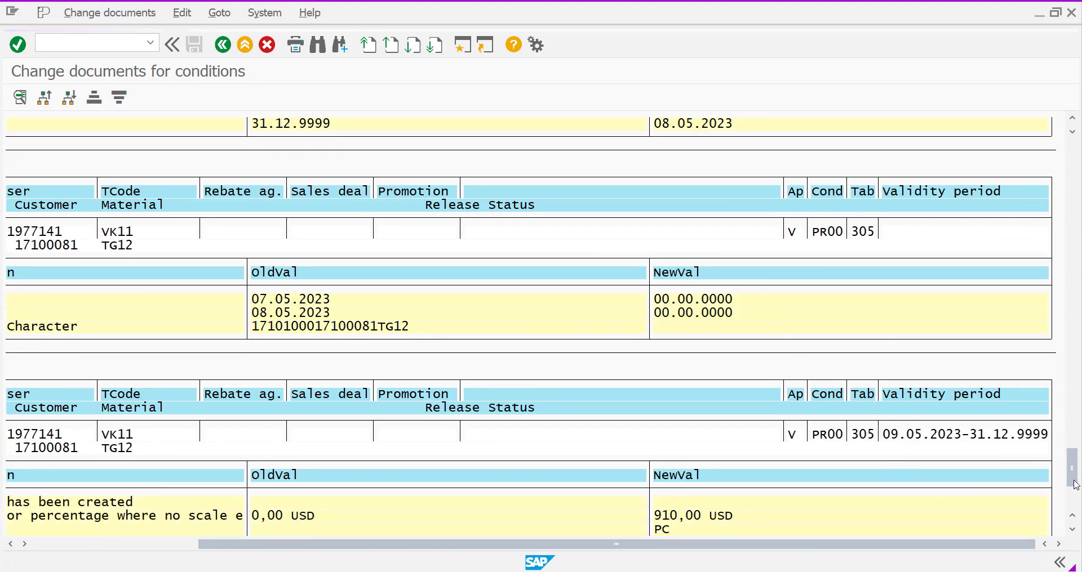
pyautogui.scroll(-5, 1014, 541)
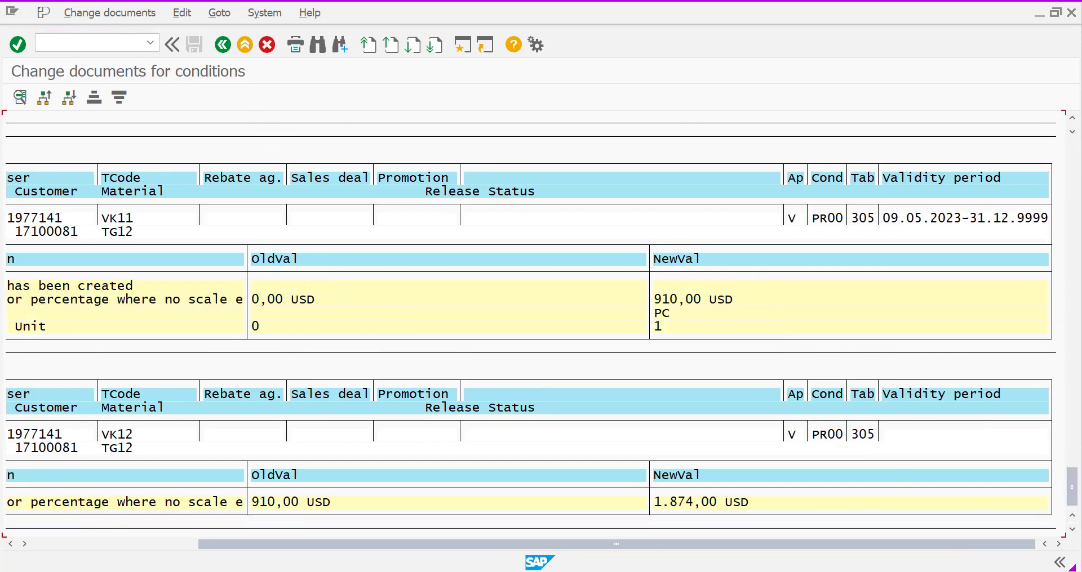
pyautogui.moveTo(929, 545); pyautogui.dragTo(611, 566)
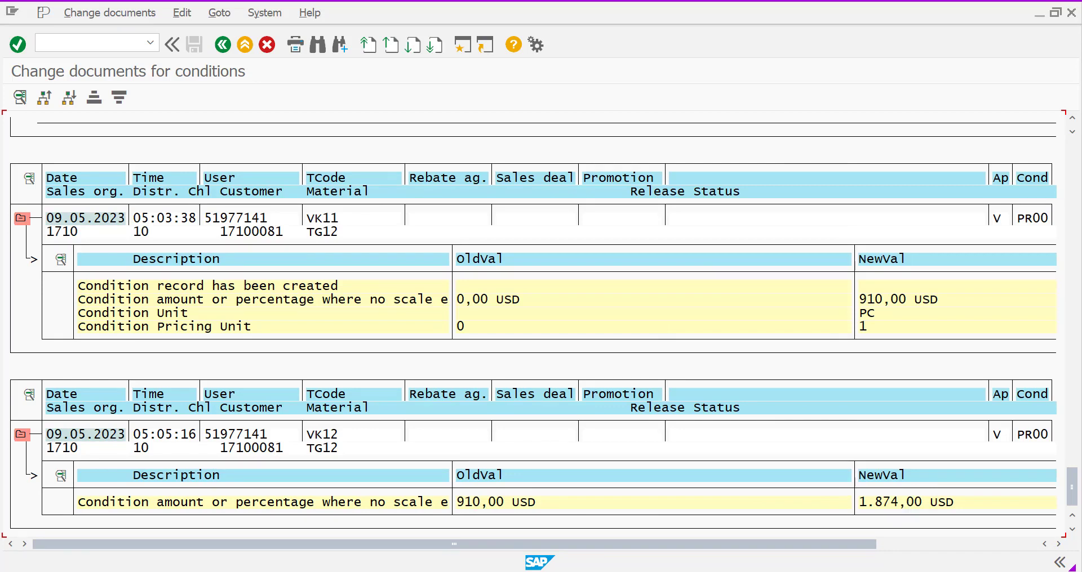
pyautogui.click(785, 505)
# Leave the change report output and start transaction VK12 from the SAP Easy Access screen.
pyautogui.click(223, 44)
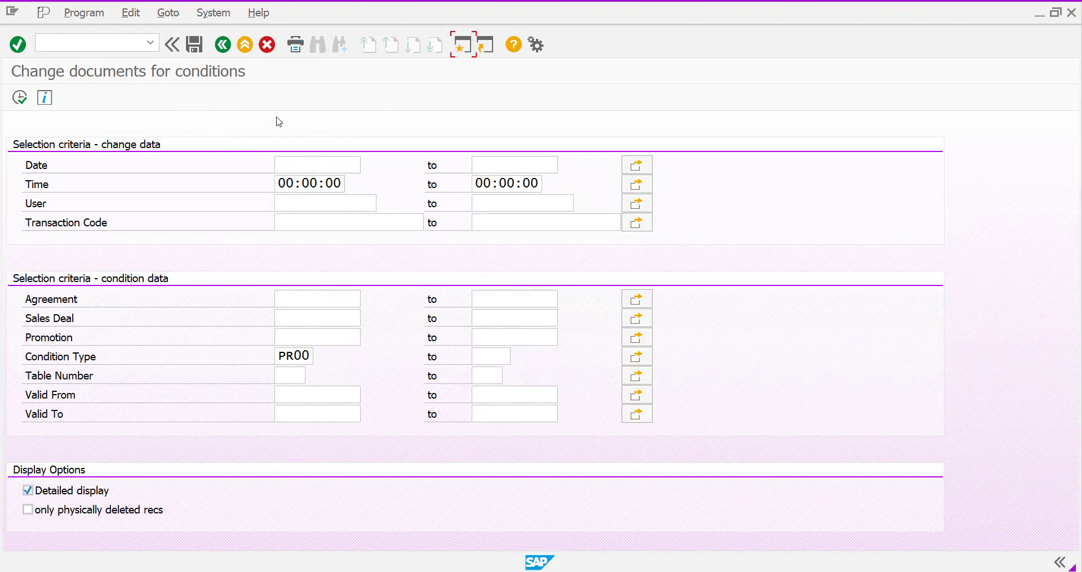
pyautogui.press('F3')
pyautogui.write('V')
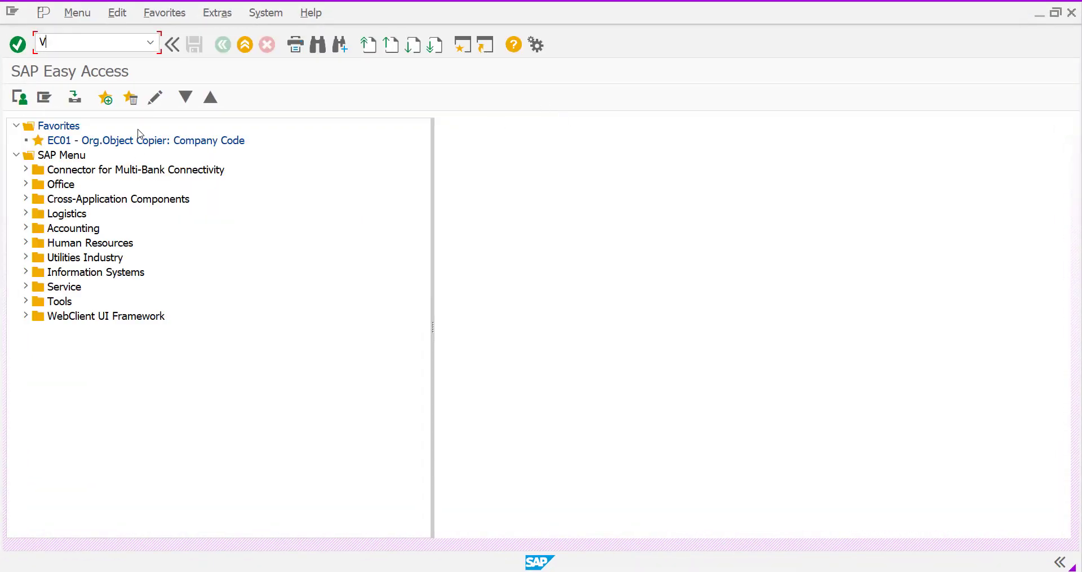
pyautogui.write('K12')
pyautogui.press('Return')
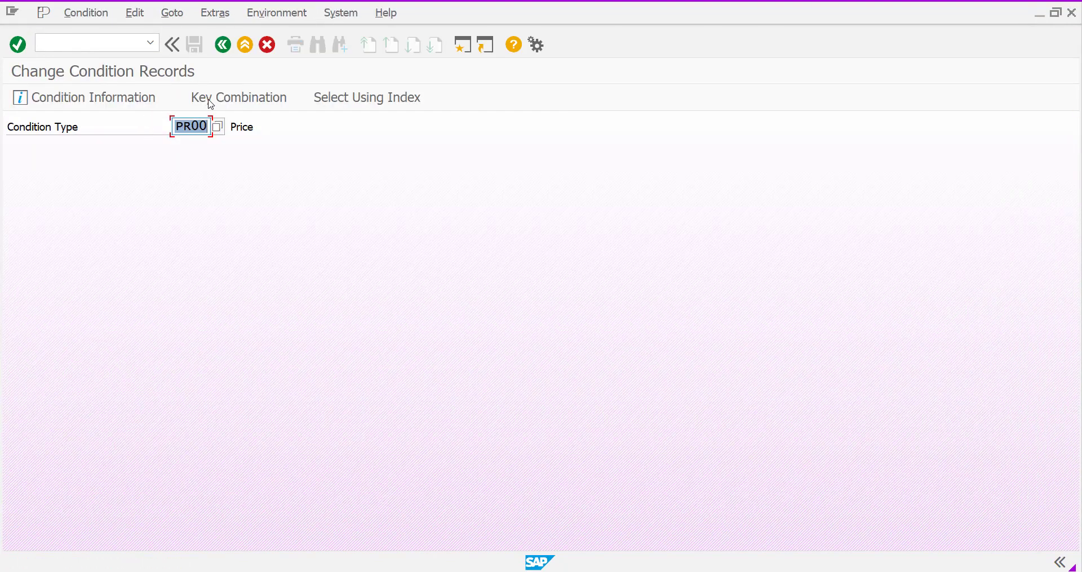
# Open the PR00 record for material TG12 using Customer/material with release status, sales organization 1710 and distribution channel 10.
pyautogui.click(210, 104)
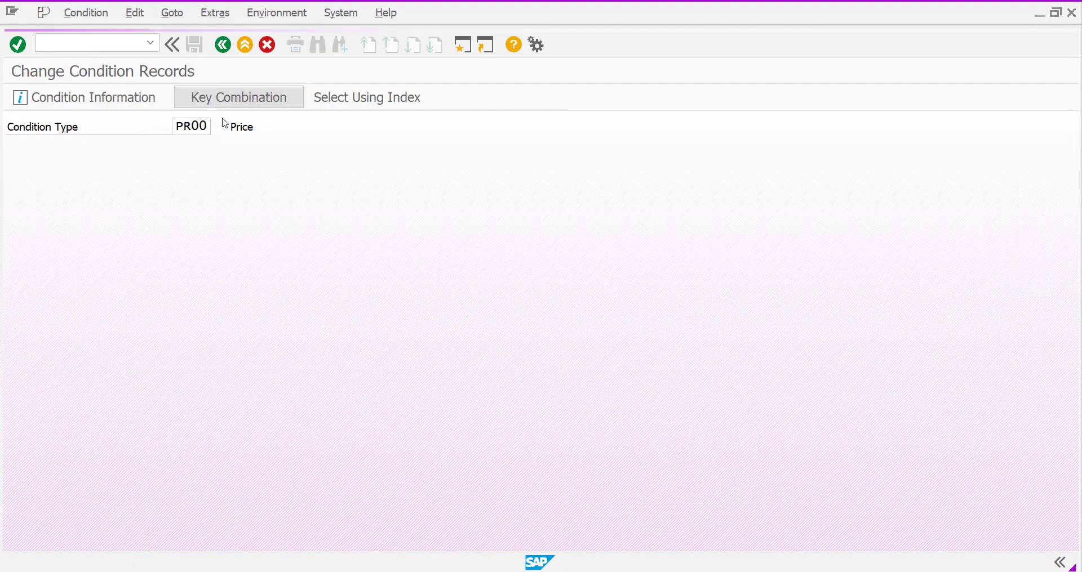
pyautogui.click(103, 289)
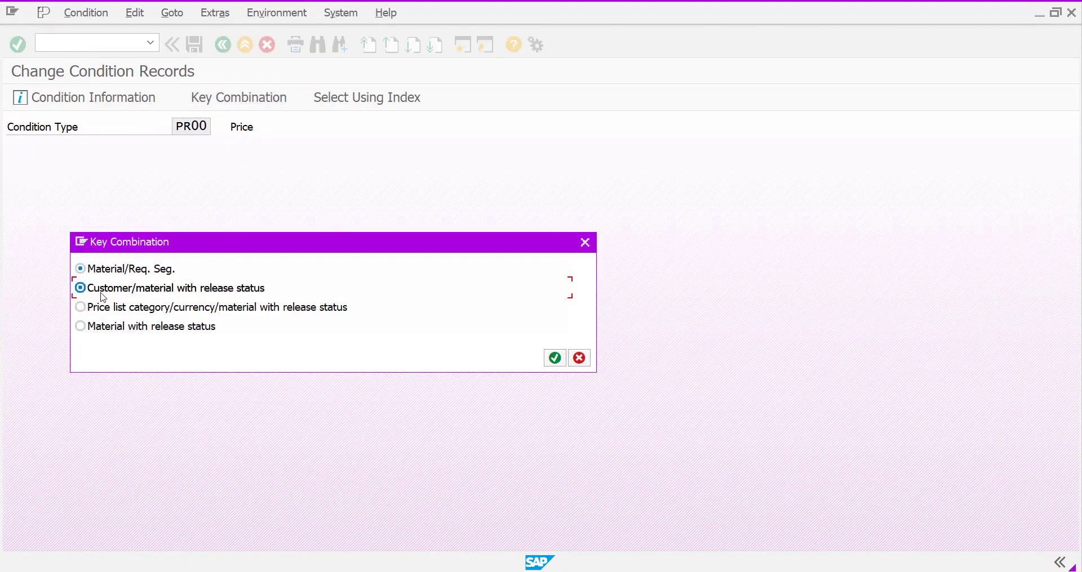
pyautogui.click(547, 357)
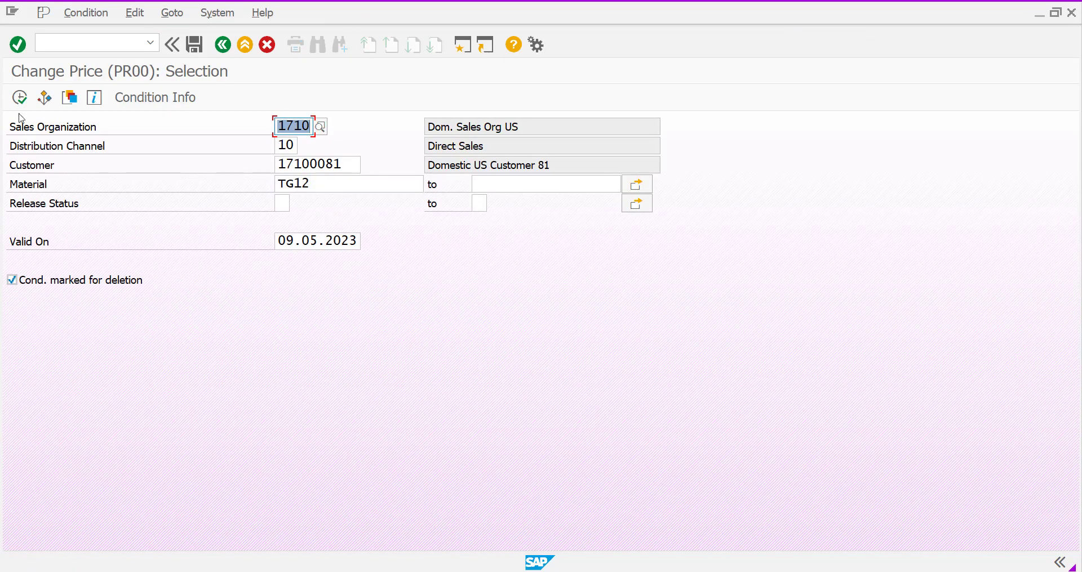
pyautogui.click(288, 146)
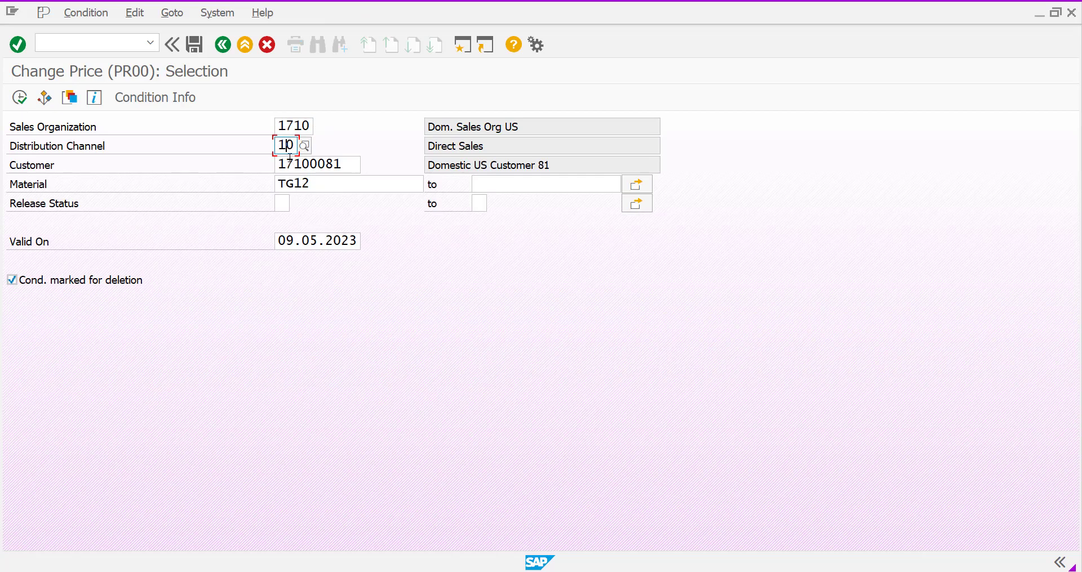
pyautogui.click(289, 164)
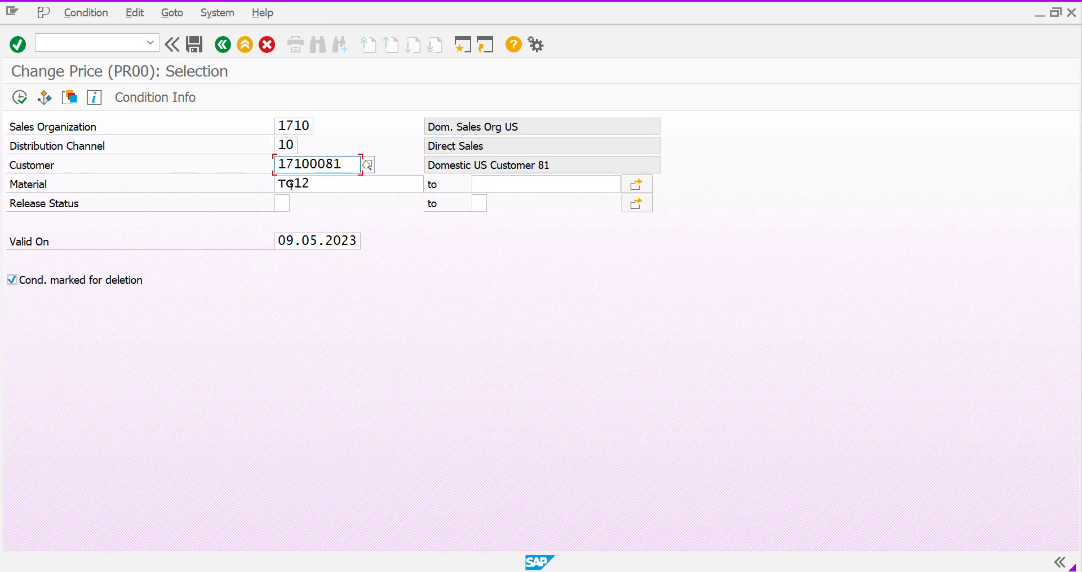
pyautogui.press('Tab')
pyautogui.click(19, 99)
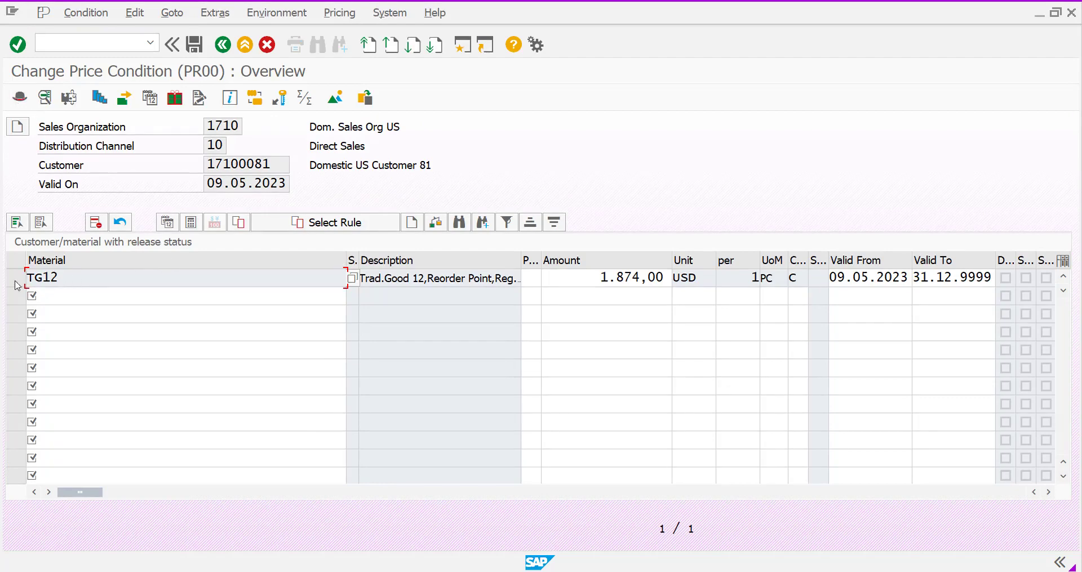
# Set the TG12 price condition amount to 5.673,00 USD and save the condition record.
pyautogui.click(14, 279)
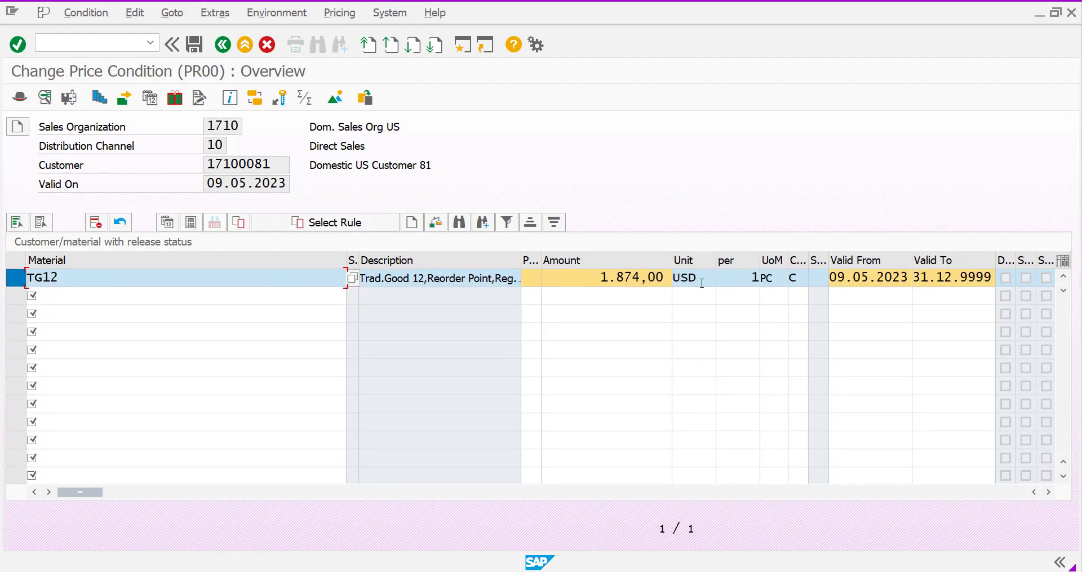
pyautogui.click(588, 278)
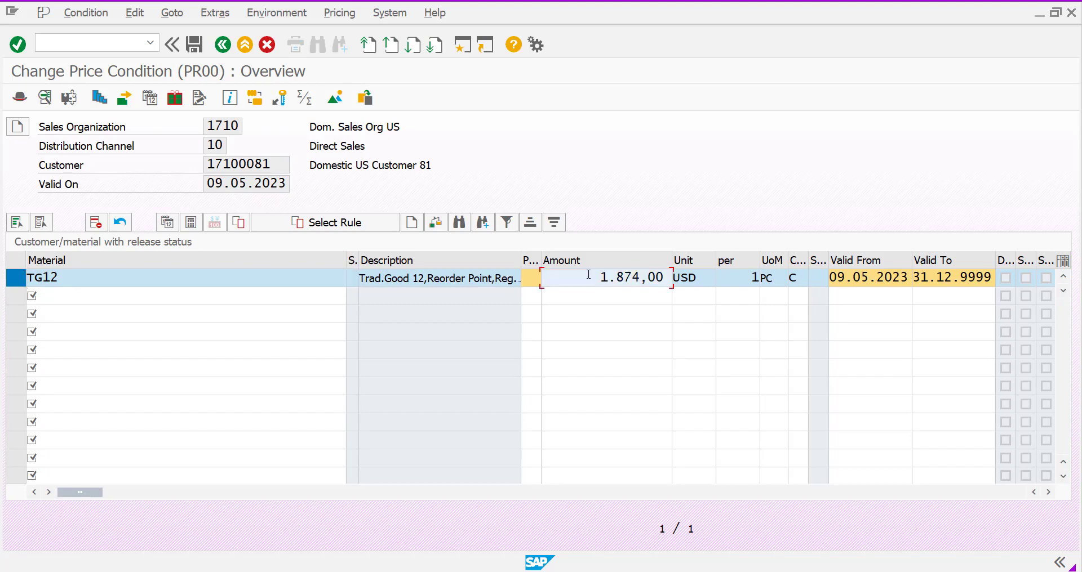
pyautogui.press('Delete')
pyautogui.press('Delete')
pyautogui.press('Delete')
pyautogui.press('Delete')
pyautogui.press('Delete')
pyautogui.press('Delete')
pyautogui.press('Delete')
pyautogui.write('5673')
pyautogui.press('Return')
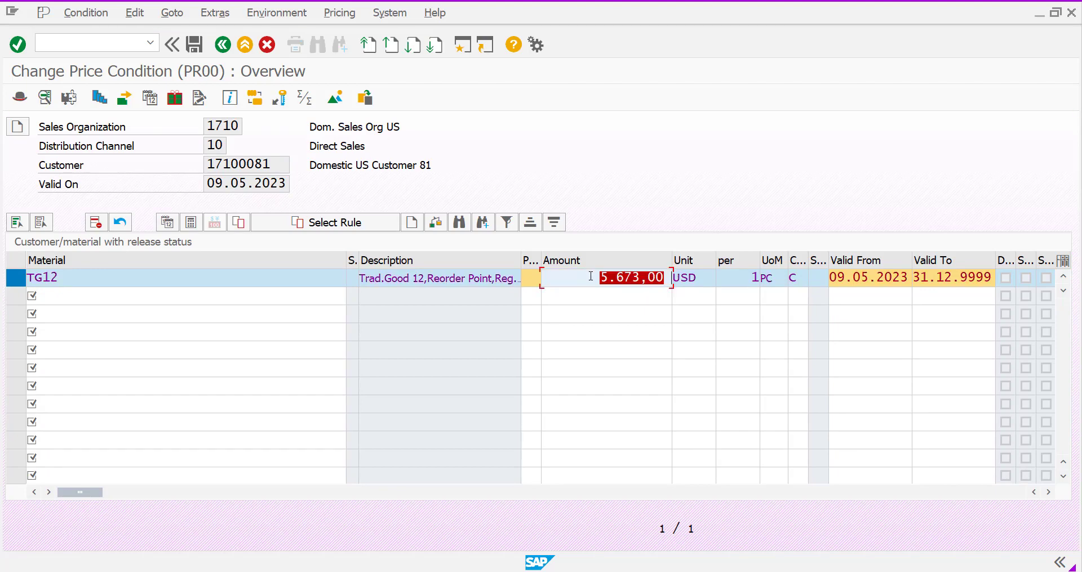
pyautogui.click(597, 283)
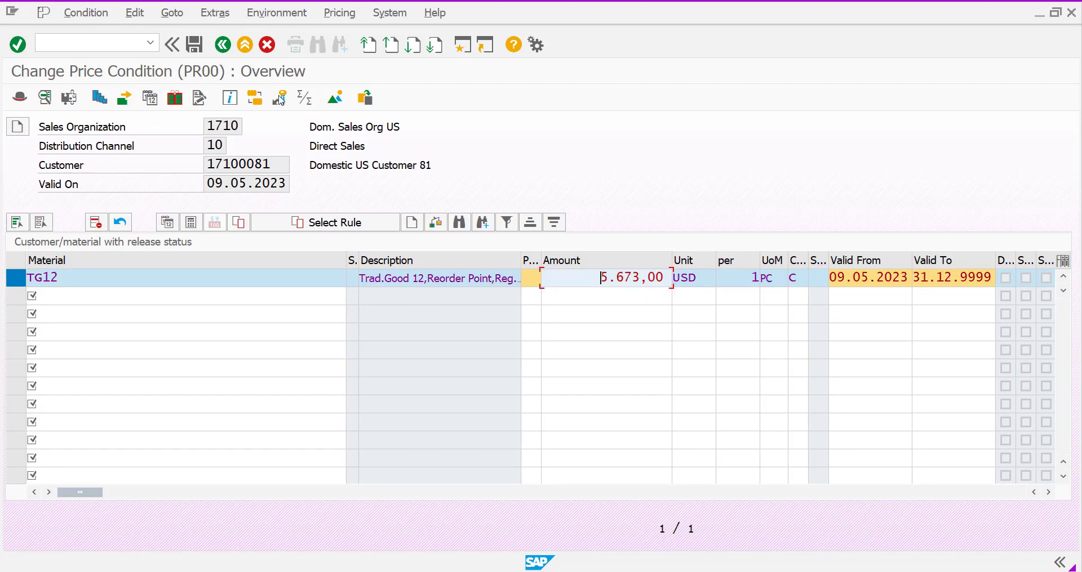
pyautogui.click(198, 46)
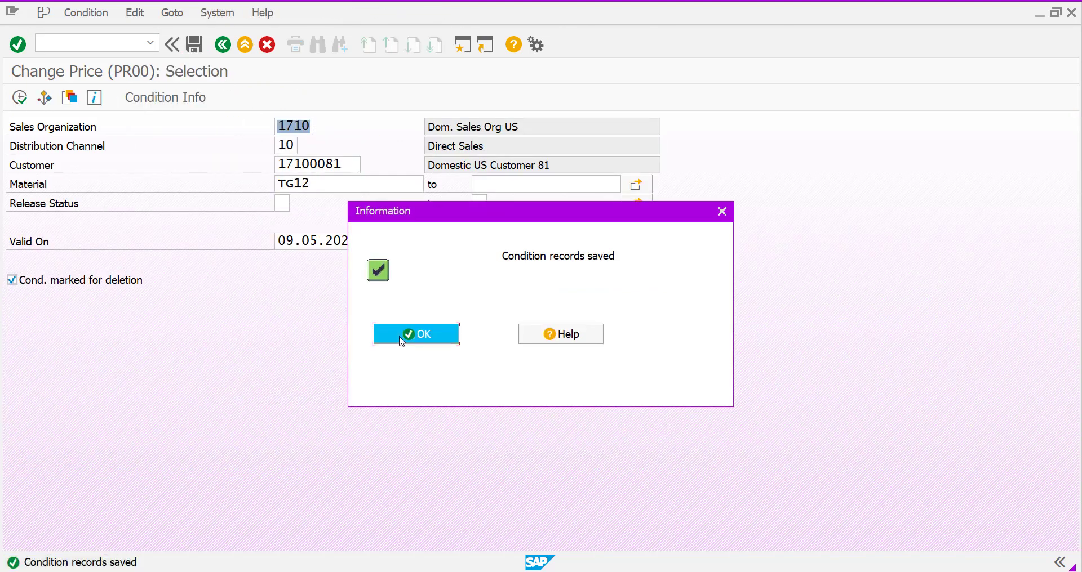
pyautogui.click(402, 338)
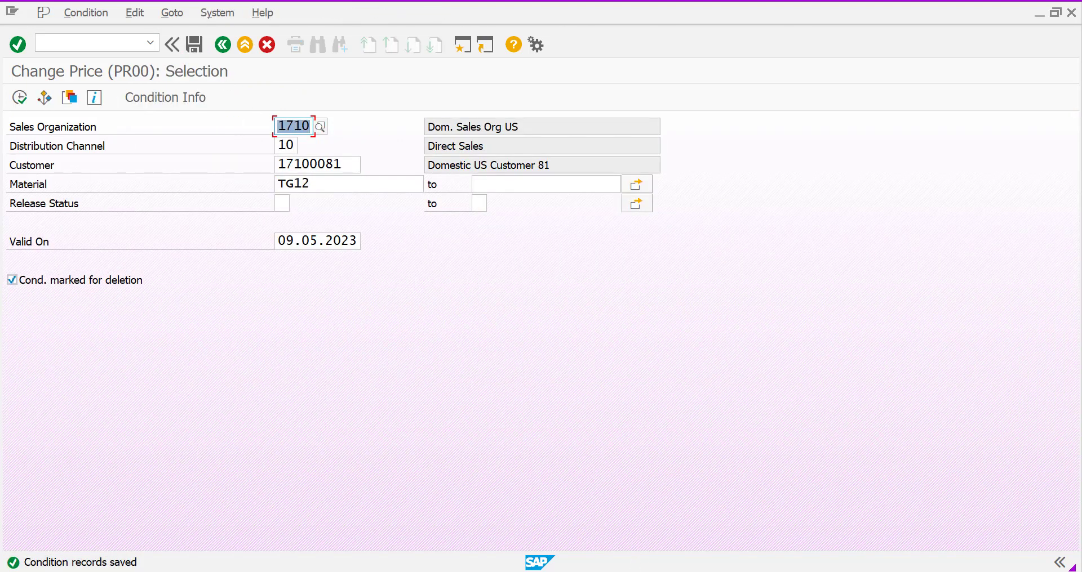
# Switch to the SAP session with the change documents selection, reopen the Change Report and run it for condition type PR00.
pyautogui.click(738, 535)
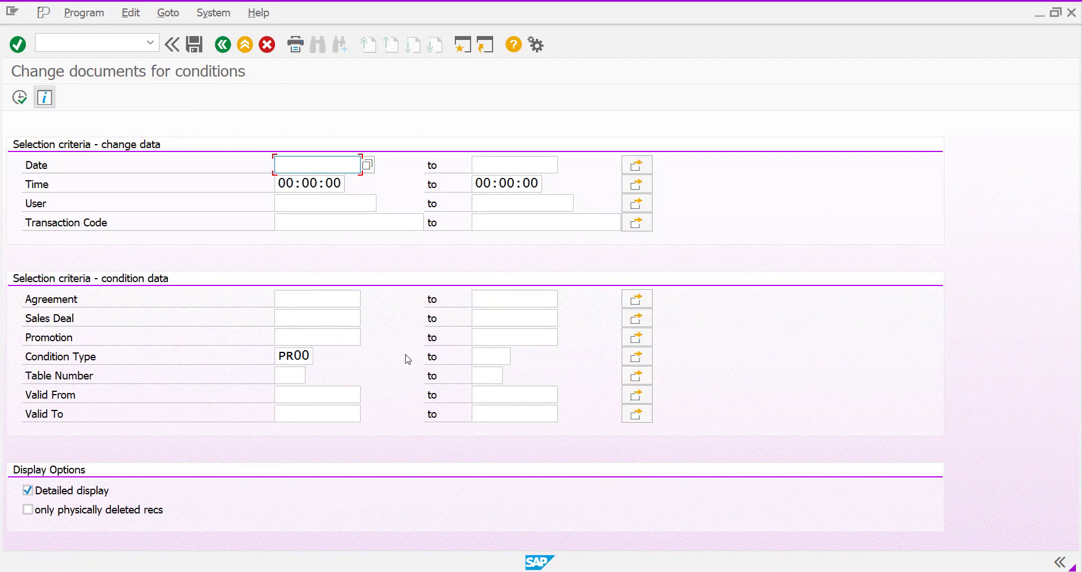
pyautogui.click(223, 48)
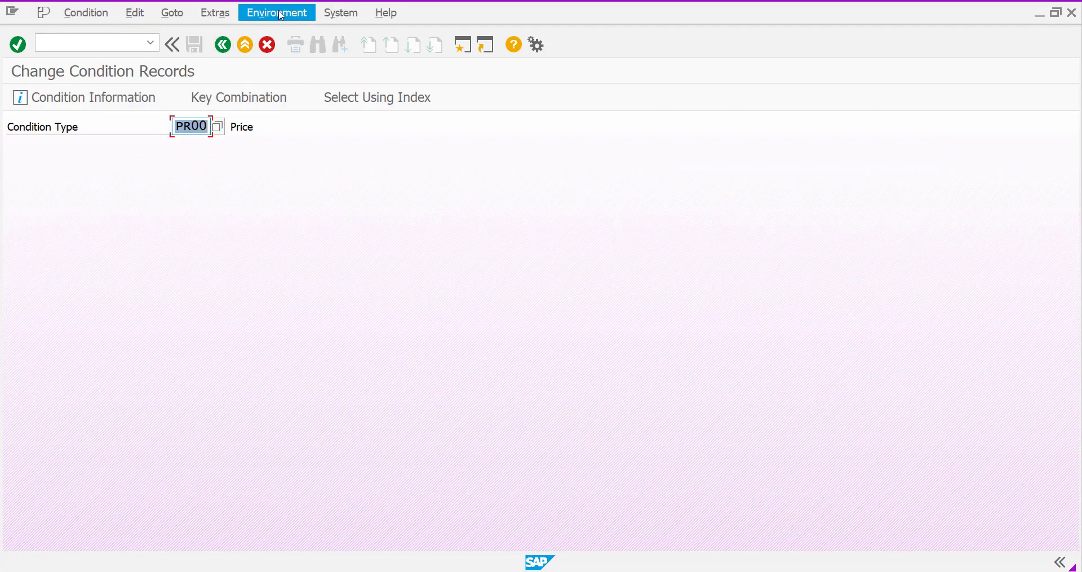
pyautogui.click(255, 17)
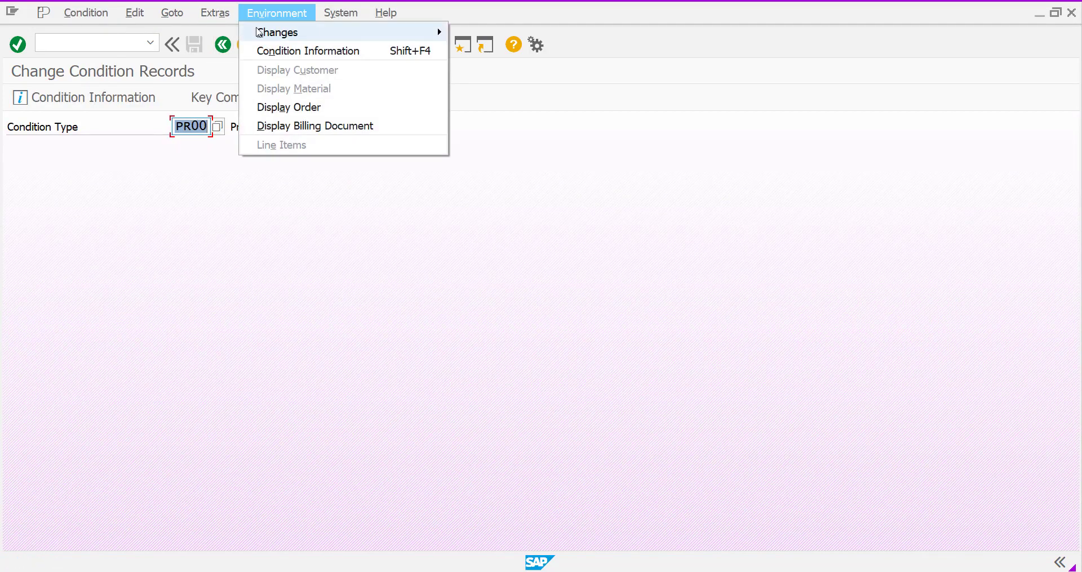
pyautogui.moveTo(264, 33)
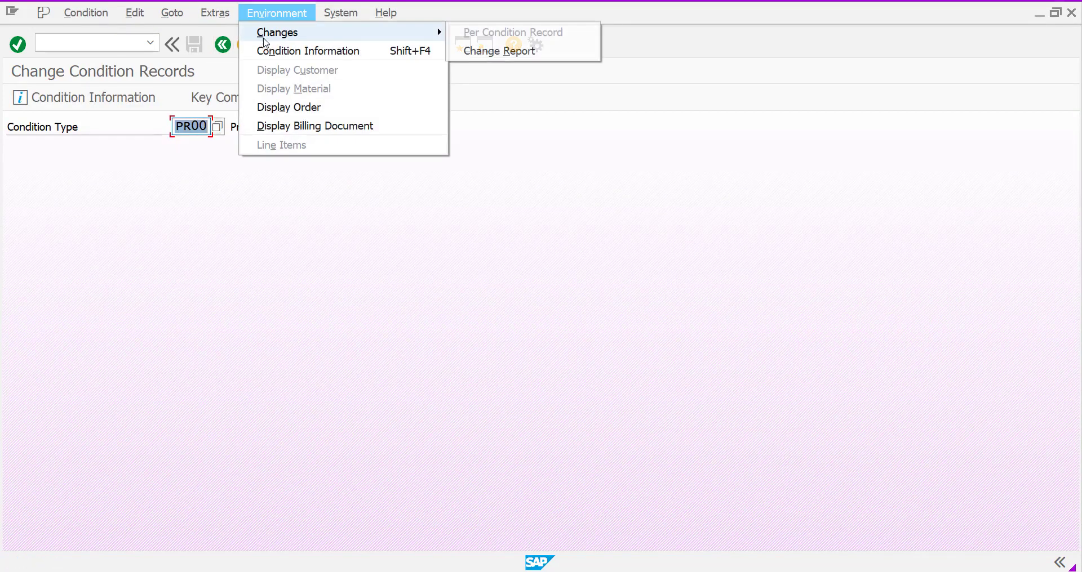
pyautogui.click(493, 52)
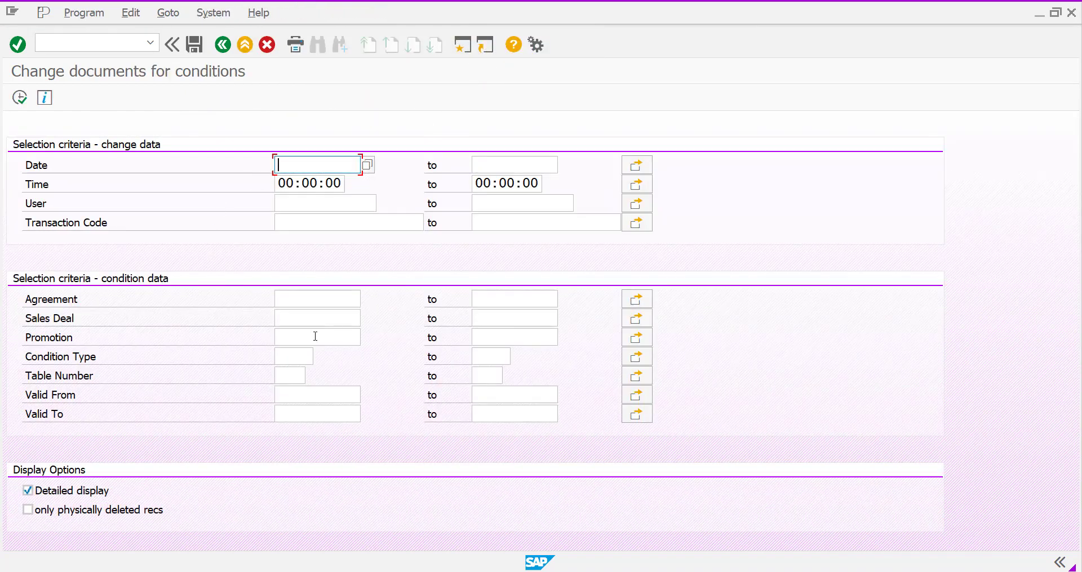
pyautogui.click(278, 359)
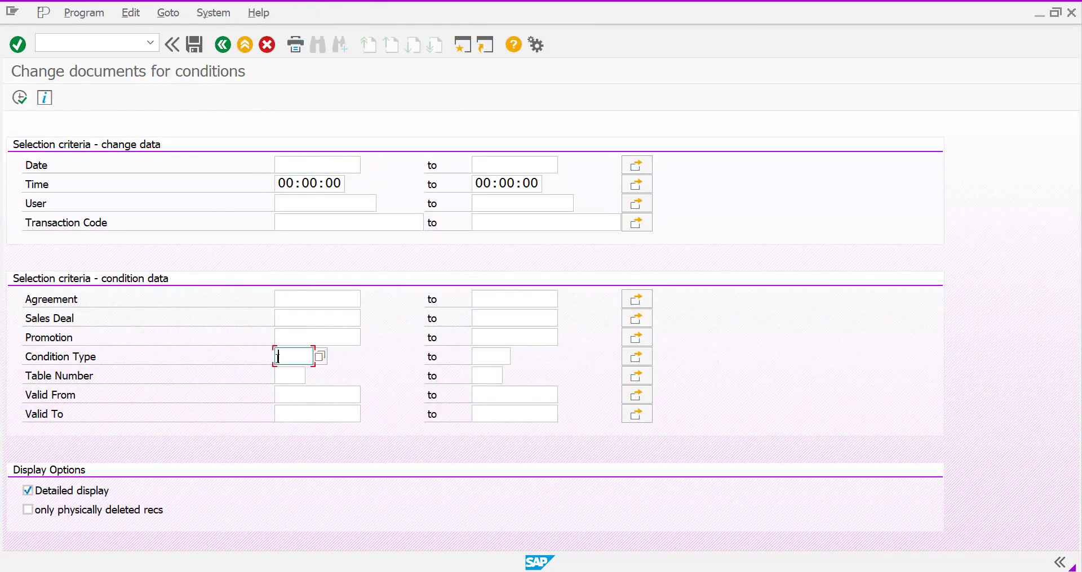
pyautogui.write('PR00')
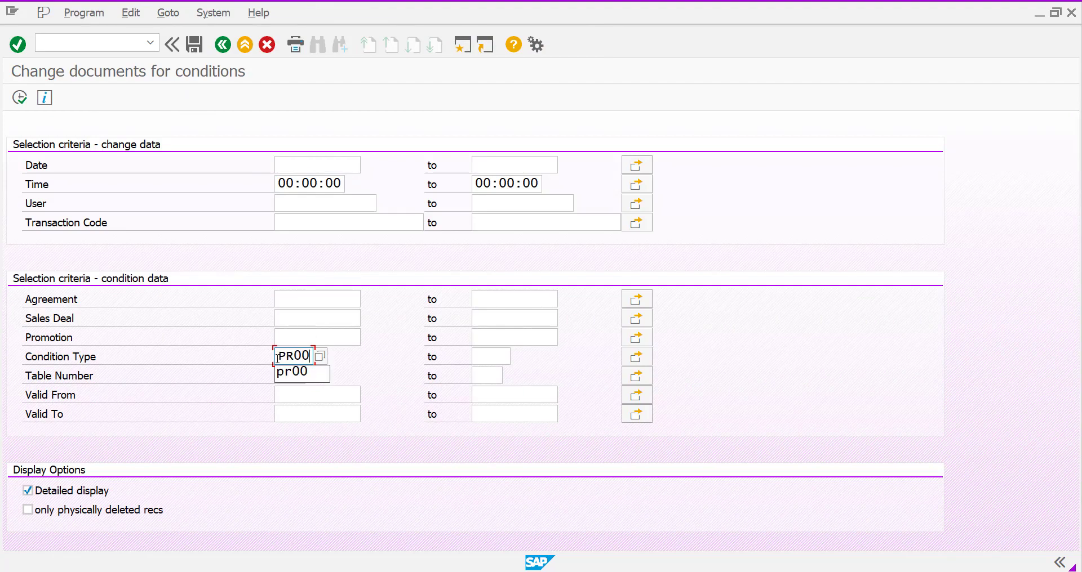
pyautogui.click(22, 98)
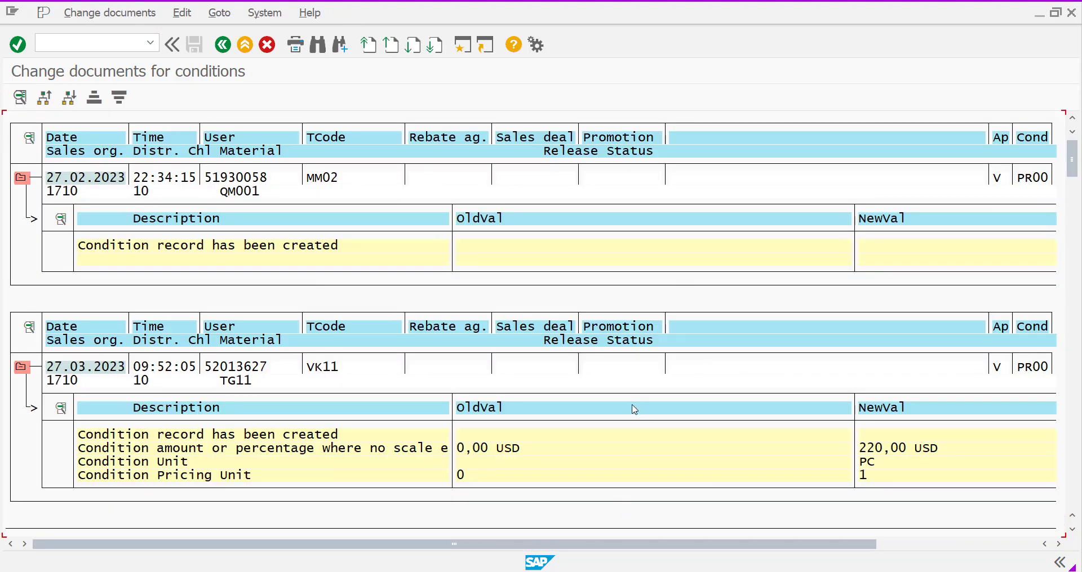
# Examine the newest TG12 entry's date, transaction code, old and new amounts and table number in the PR00 change report.
pyautogui.scroll(-10, 635, 409)
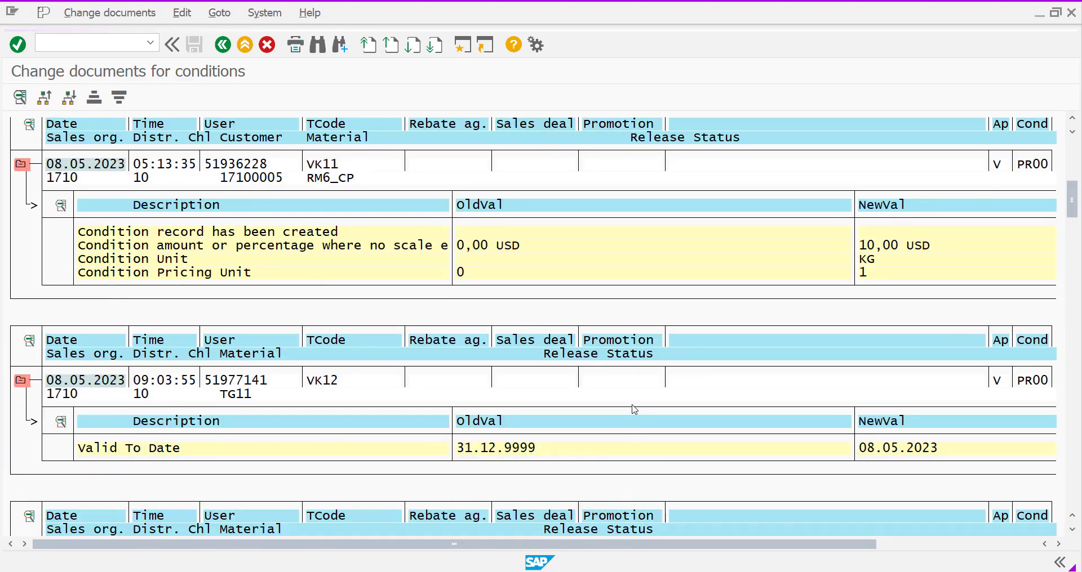
pyautogui.scroll(-15, 634, 410)
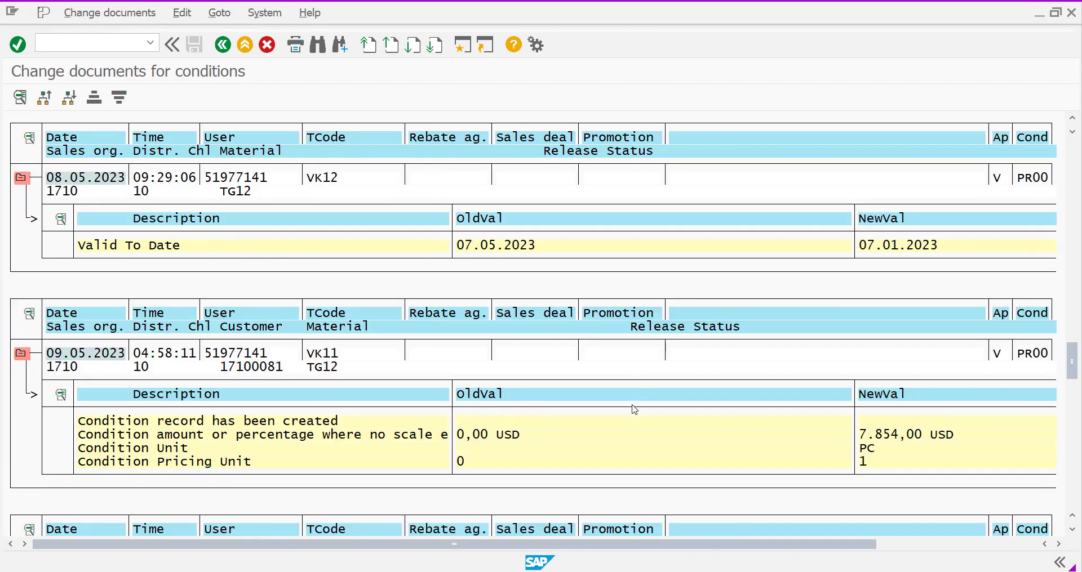
pyautogui.scroll(-10, 634, 410)
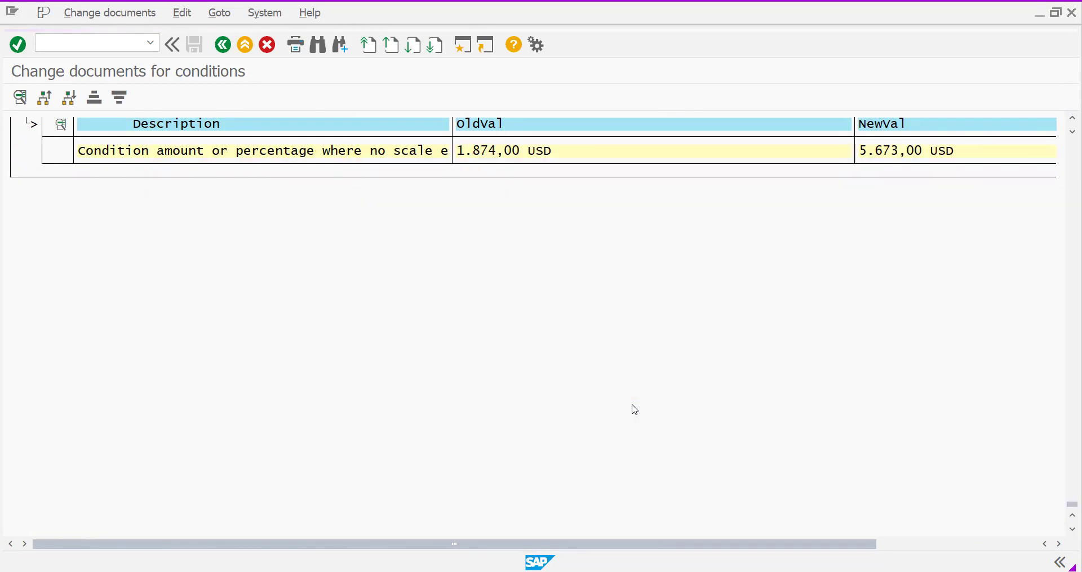
pyautogui.scroll(3, 586, 358)
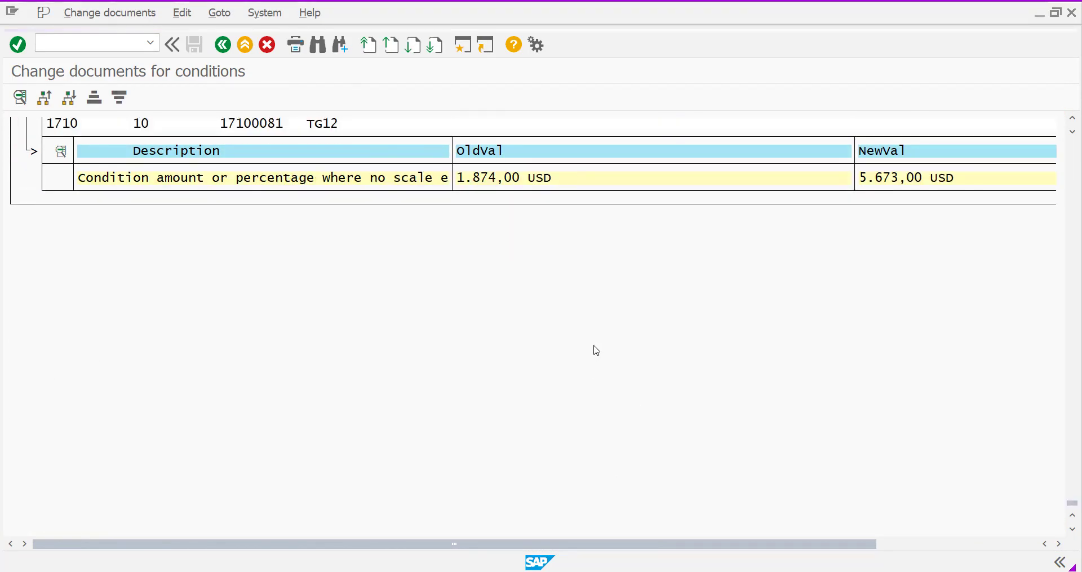
pyautogui.scroll(3, 556, 313)
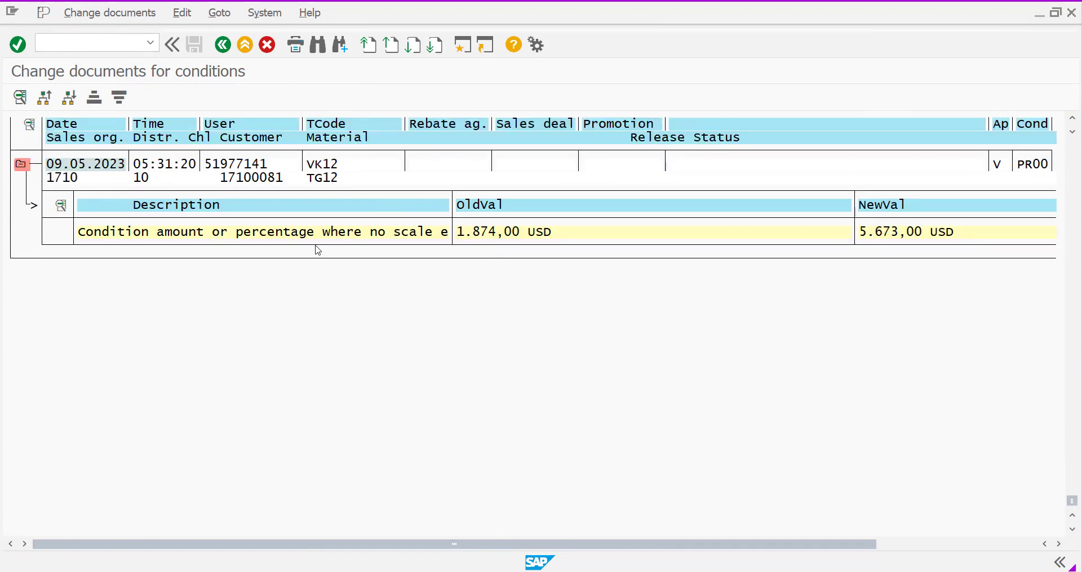
pyautogui.scroll(1, 317, 251)
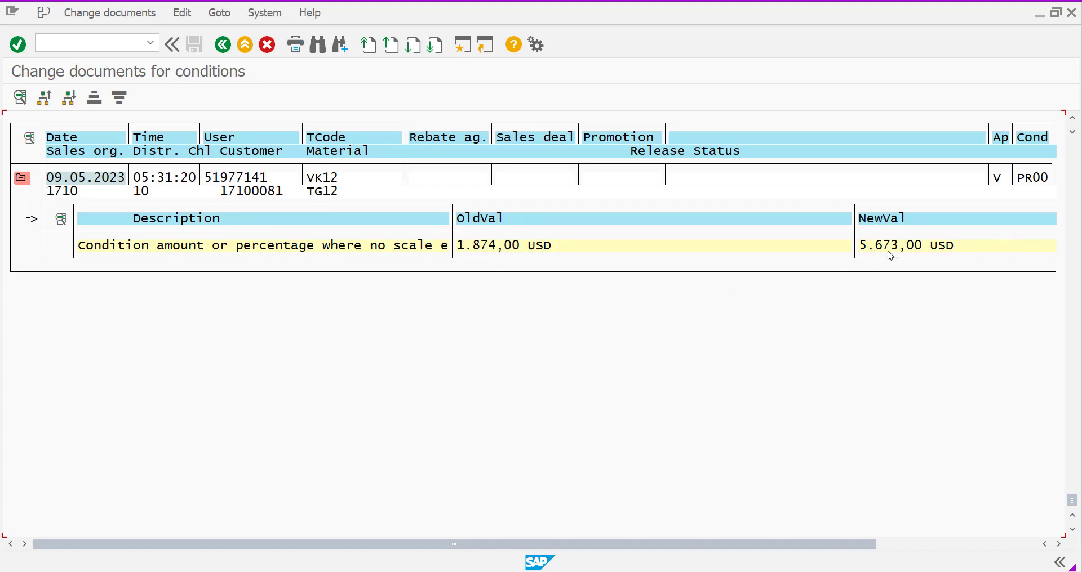
pyautogui.click(921, 544)
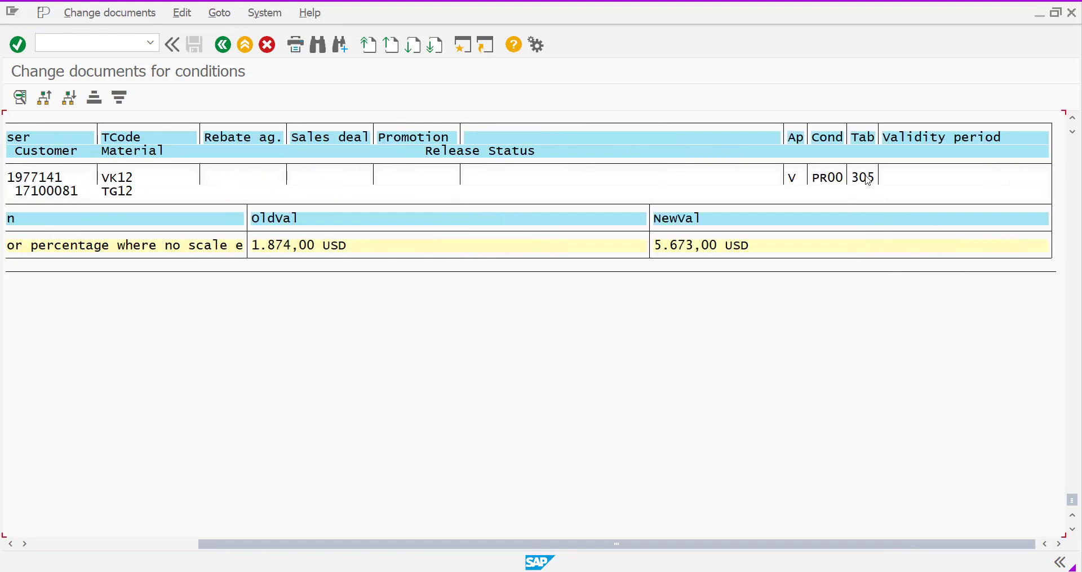